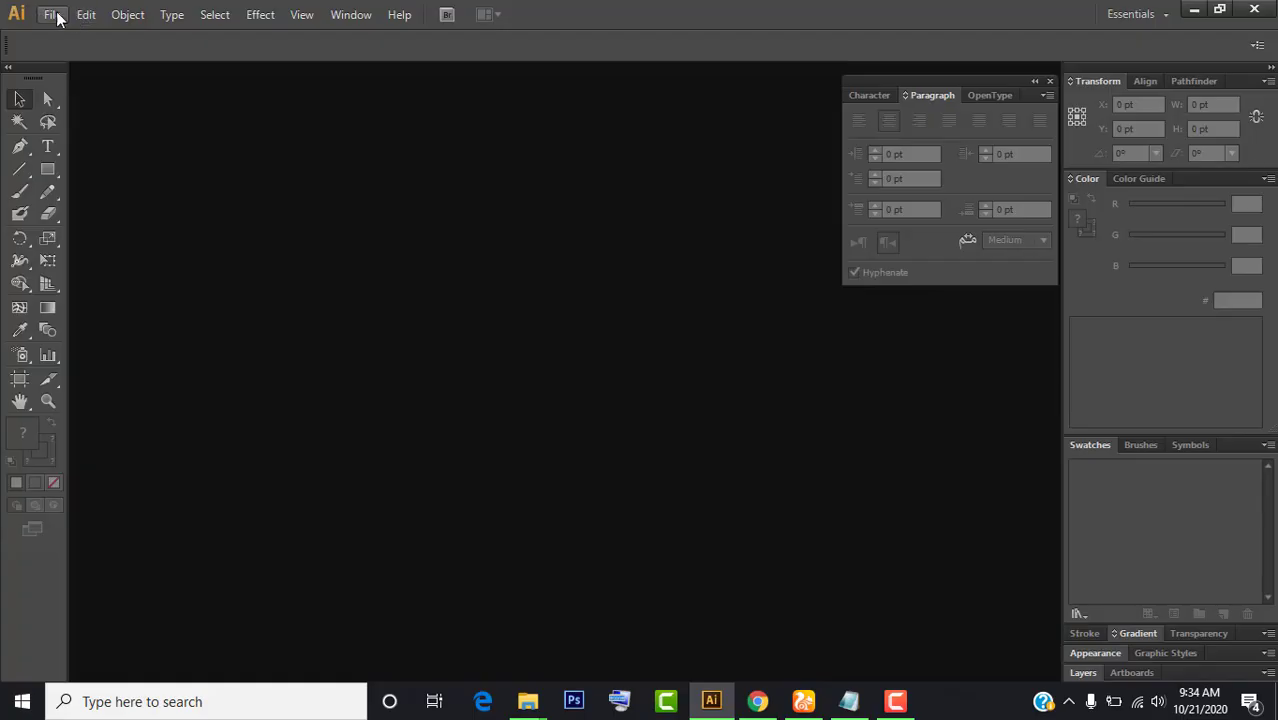
- Create a new 8 in × 3 in document named 'Mug design'
click(52, 14)
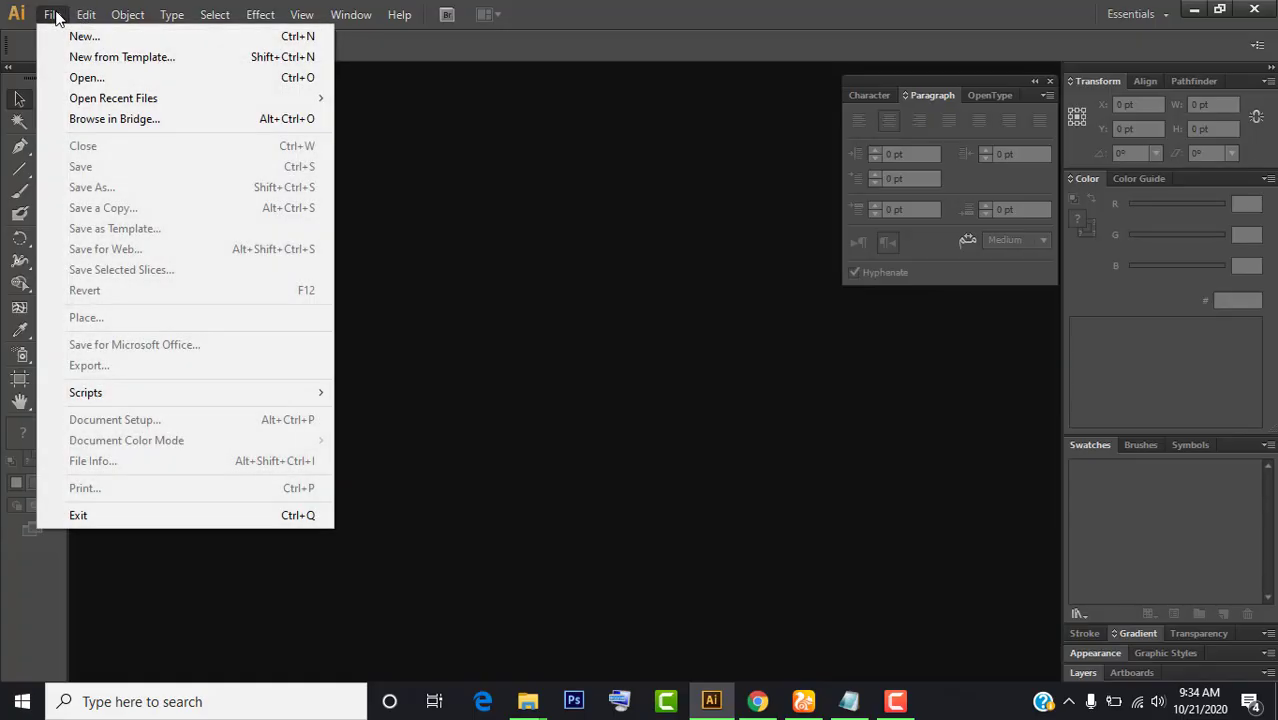
click(71, 36)
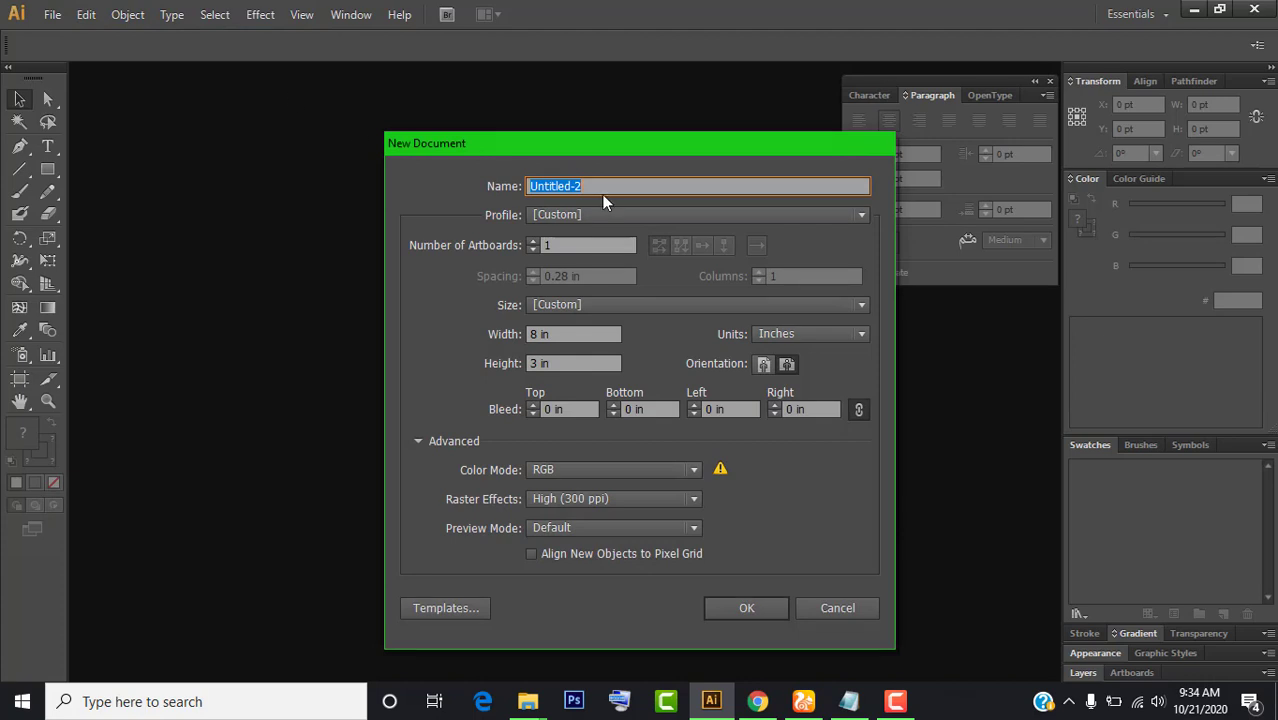
key(BackSpace)
text(Mu)
text(g design)
double_click(540, 334)
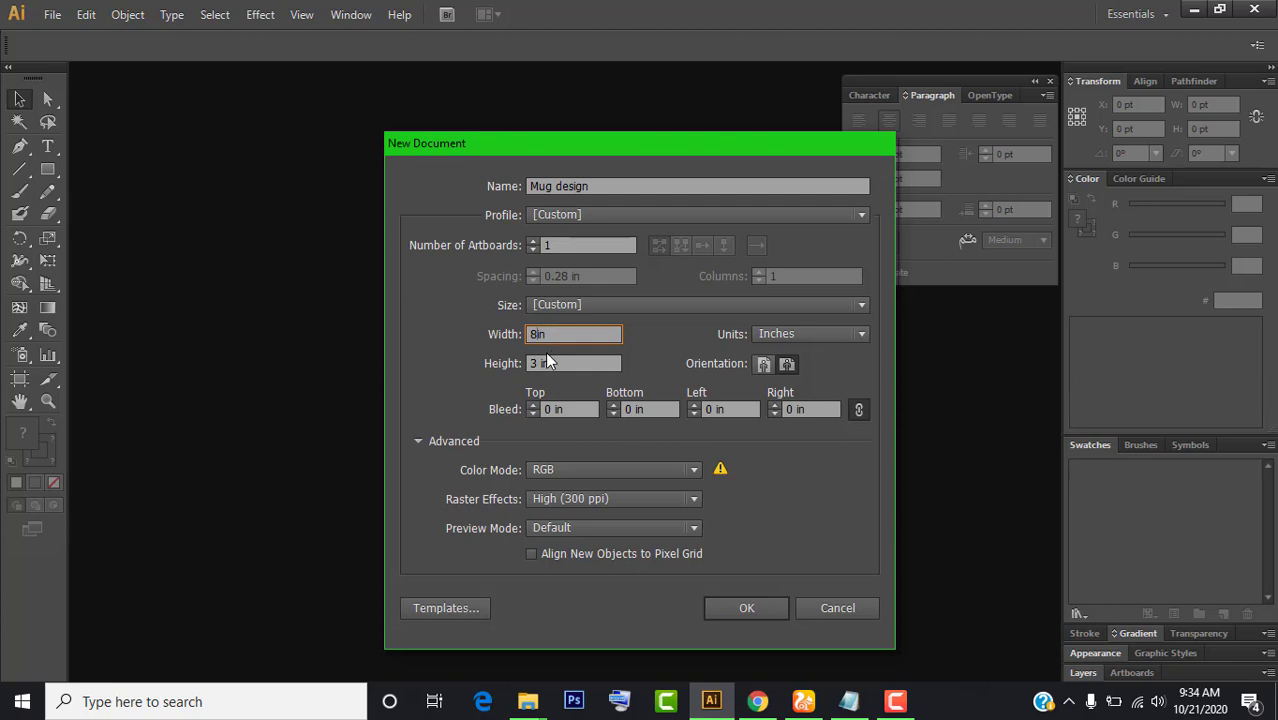
key(Tab)
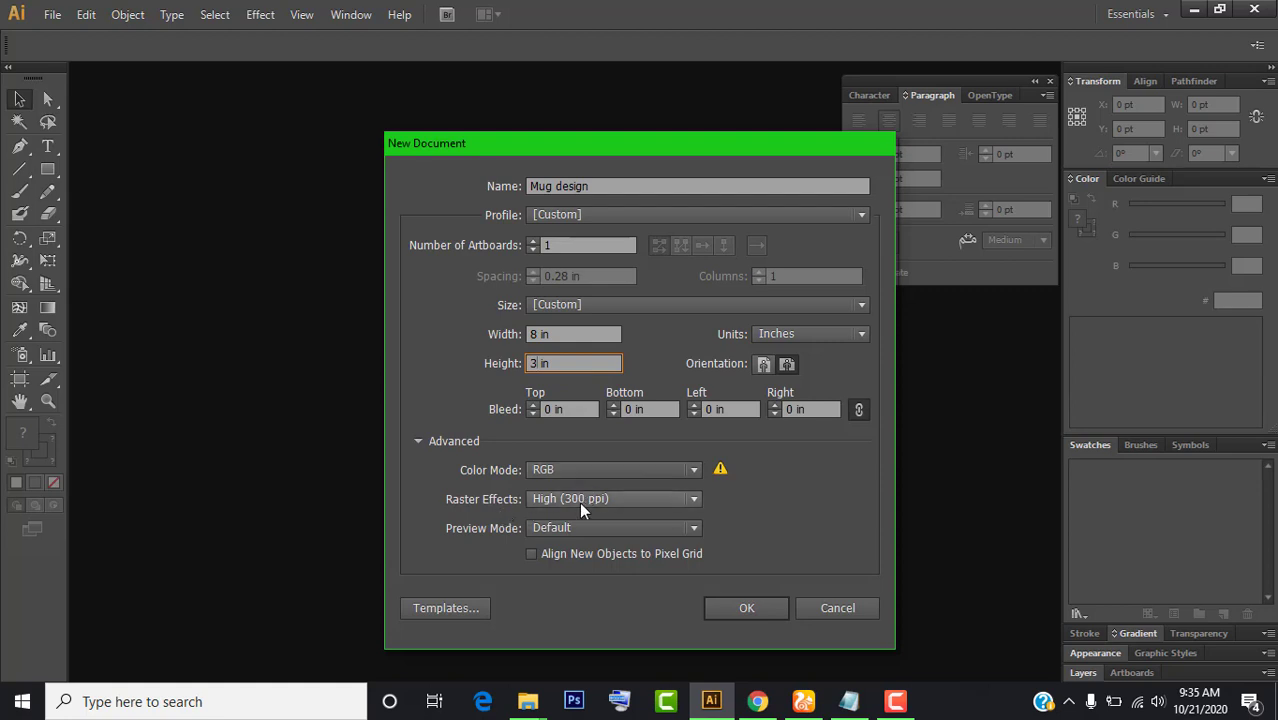
click(759, 607)
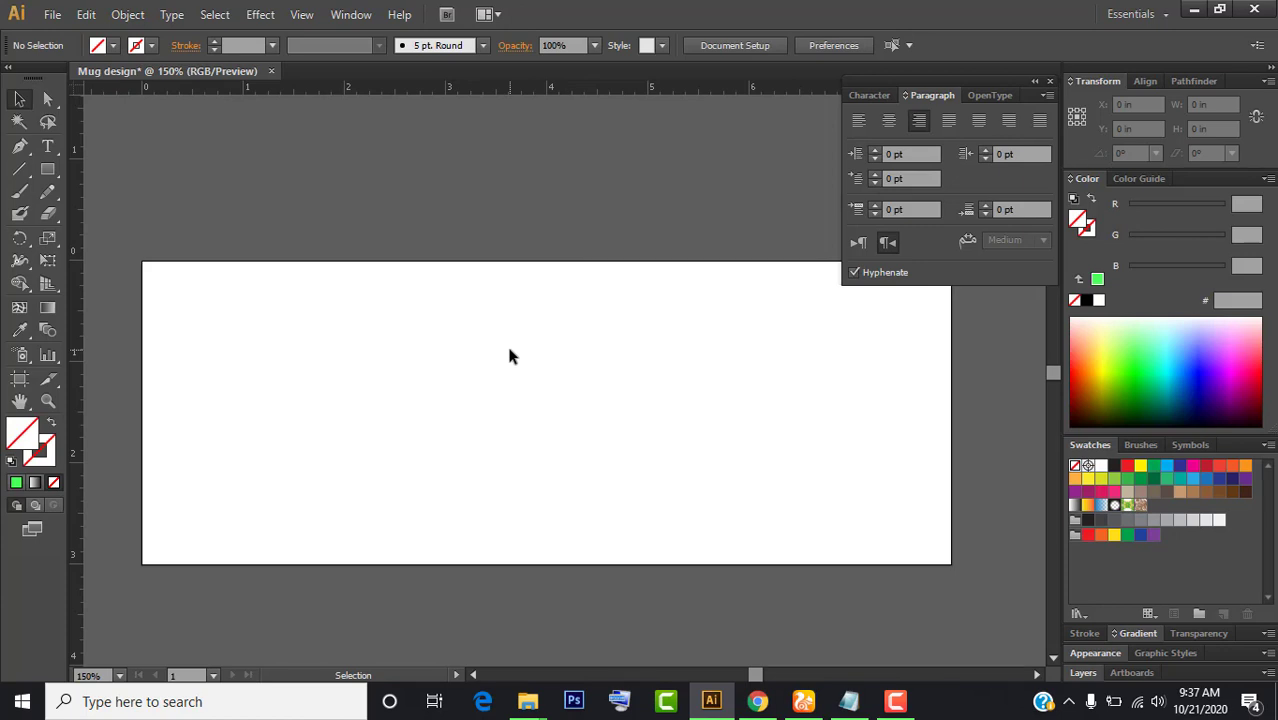
- Draw an exact 3 × 3 in rectangle on the artboard and fill it green (19CC00)
click(47, 169)
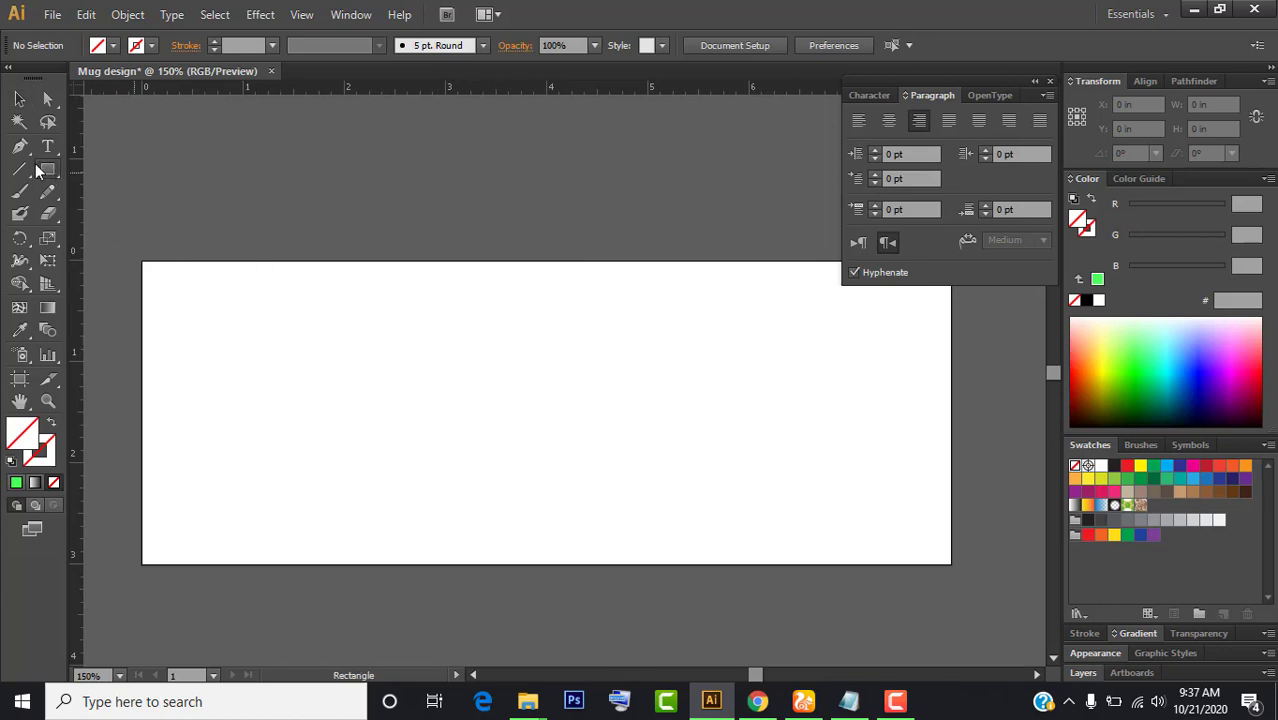
drag(435, 338, 437, 339)
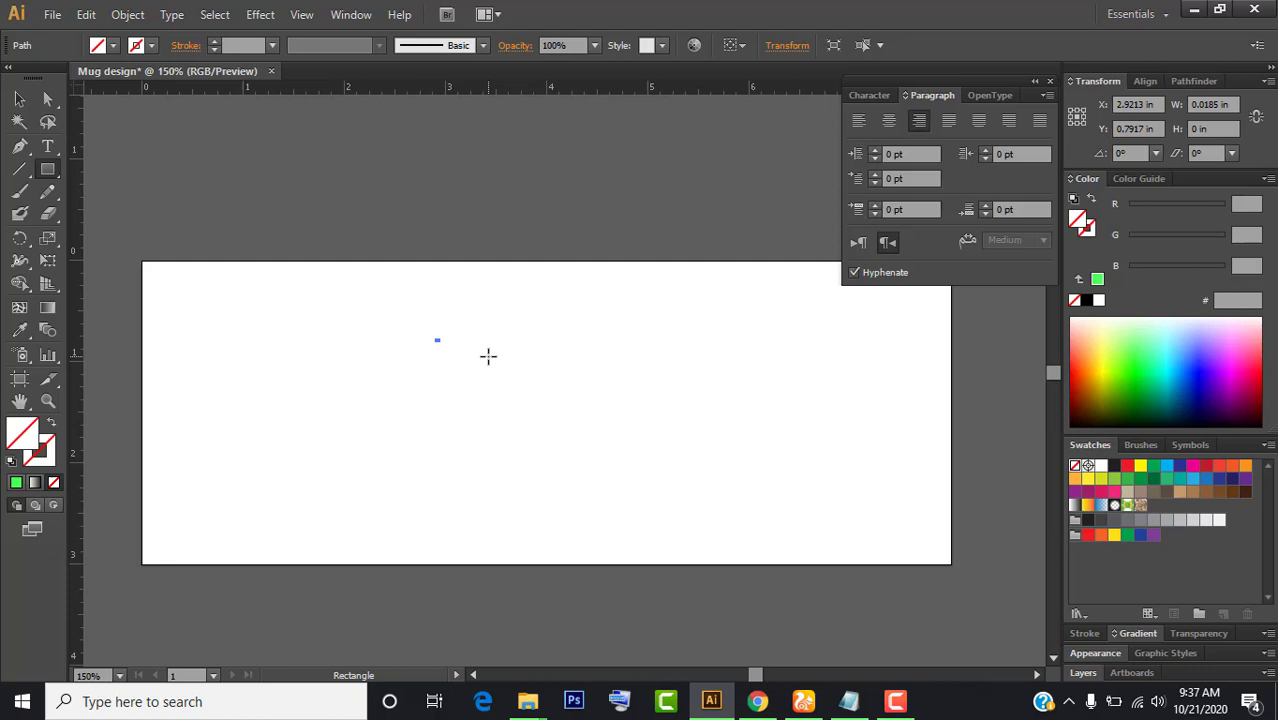
key(ctrl+z)
click(20, 98)
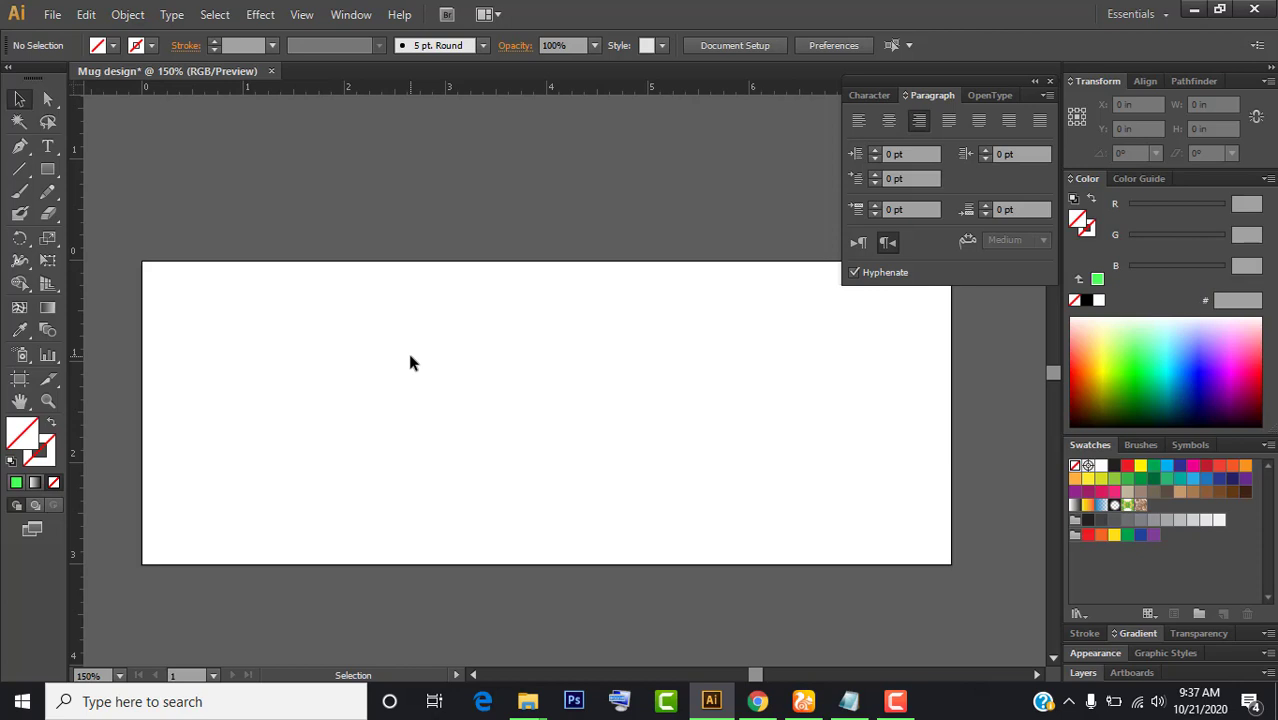
click(48, 169)
click(490, 424)
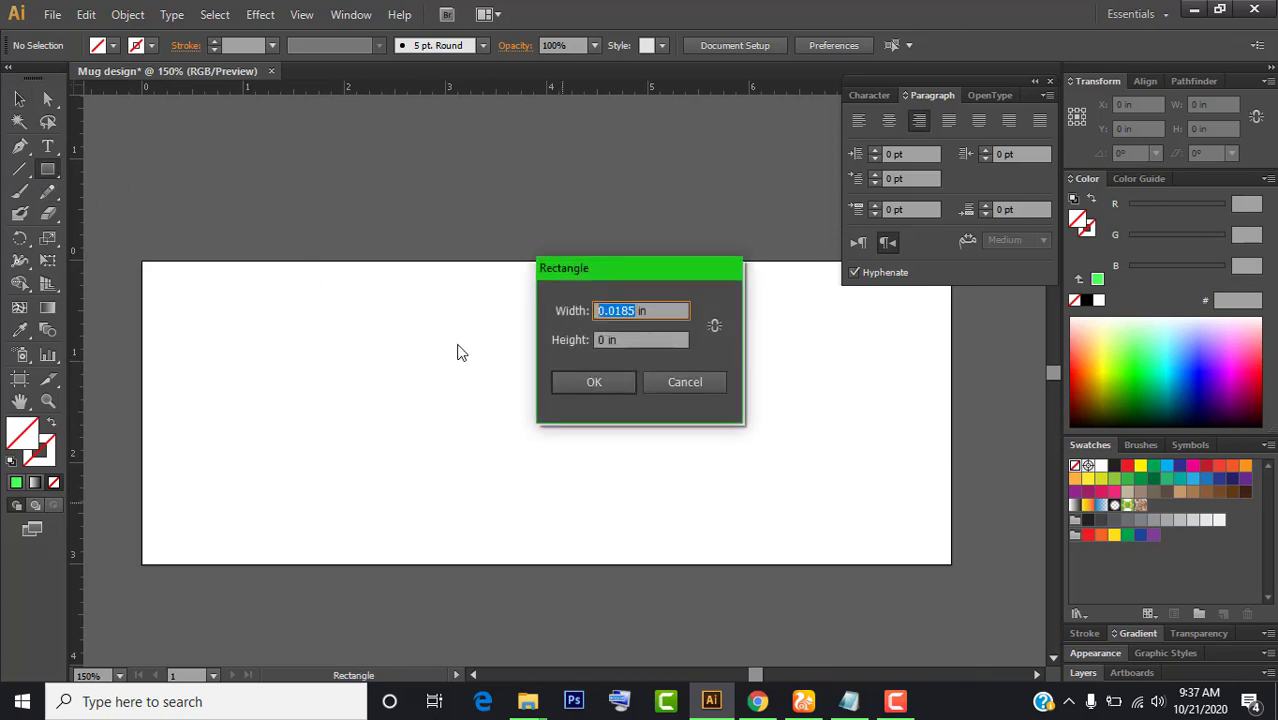
text(3)
key(Tab)
text(3)
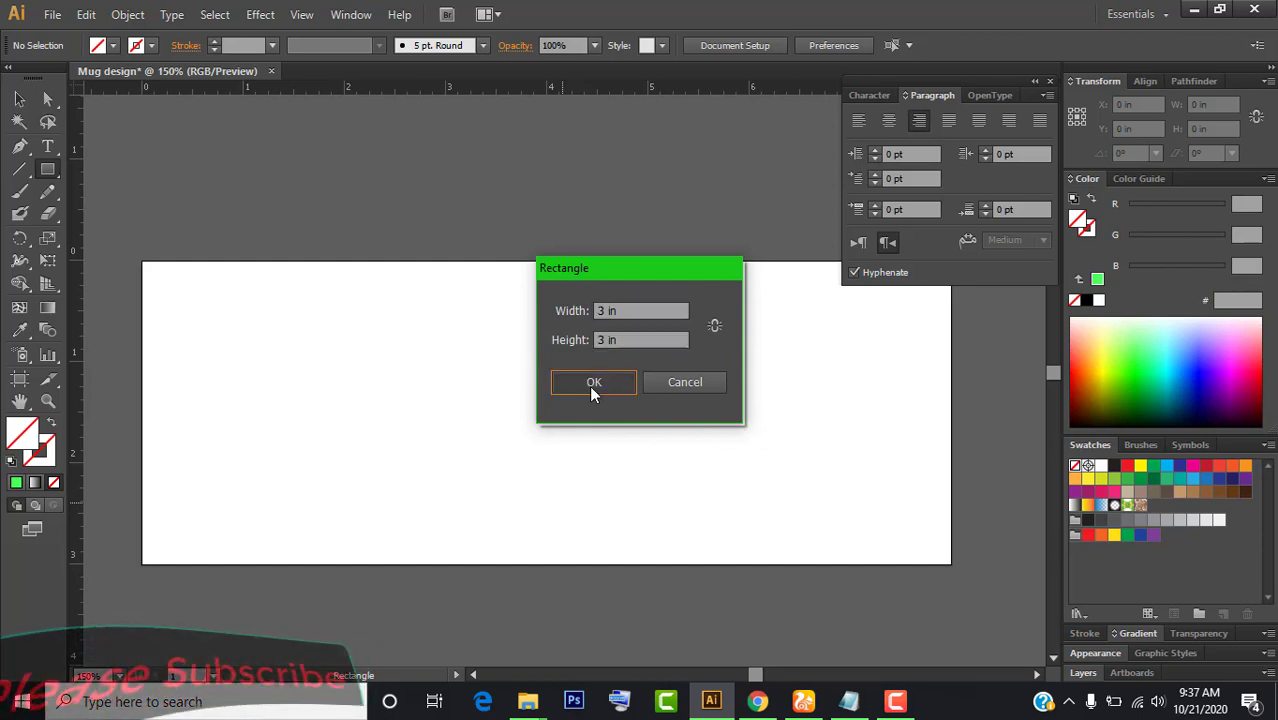
click(591, 385)
click(22, 101)
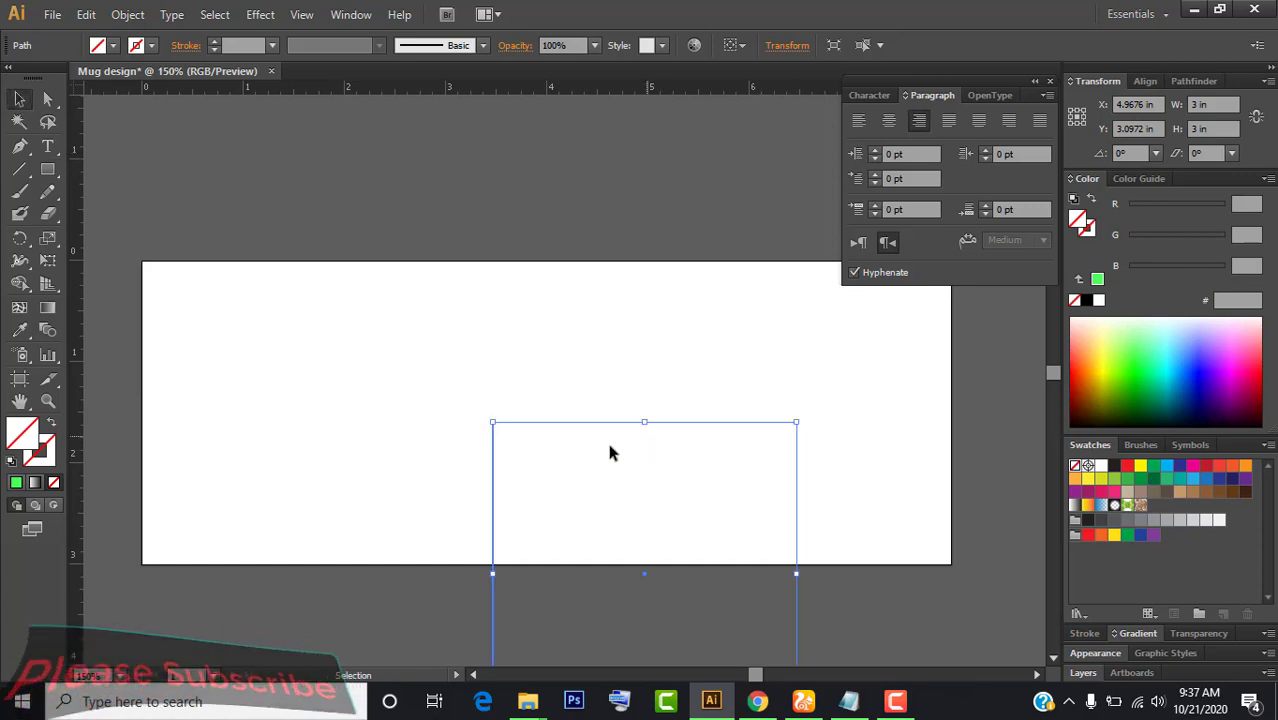
click(1136, 375)
- Move the green square to the artboard's right end and add a vertical guide at its left edge
click(1136, 375)
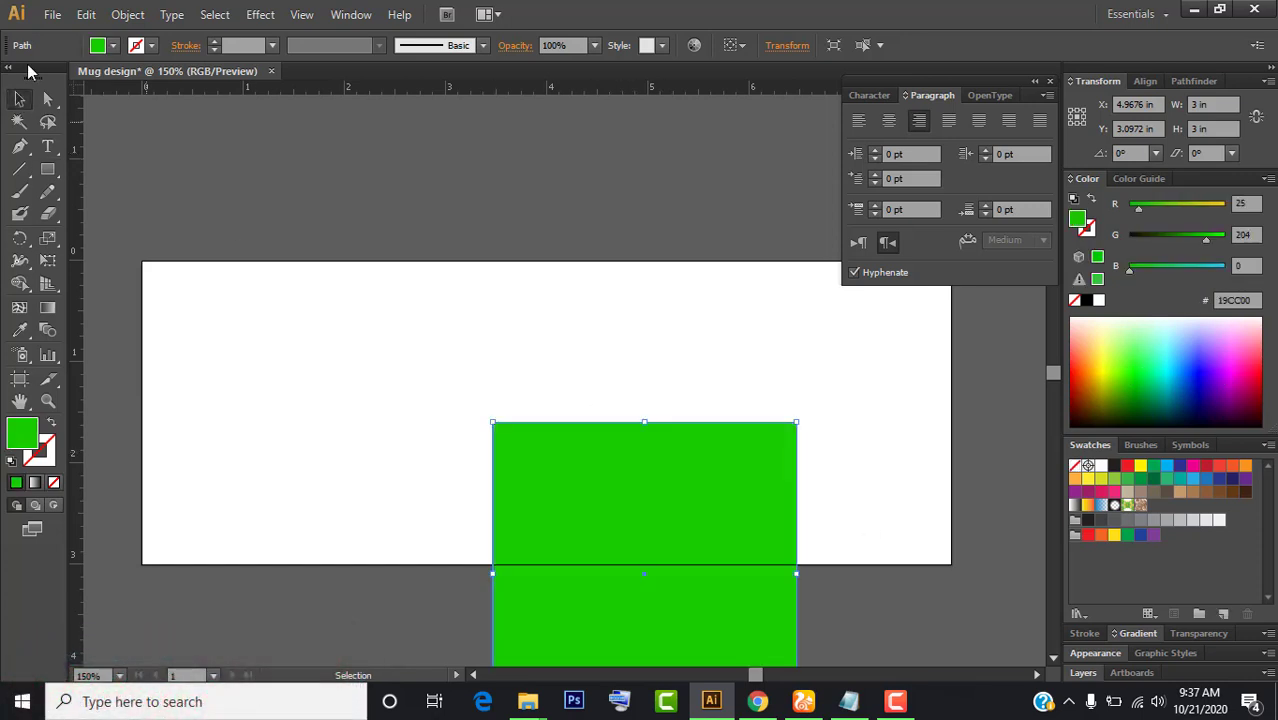
drag(706, 479, 812, 336)
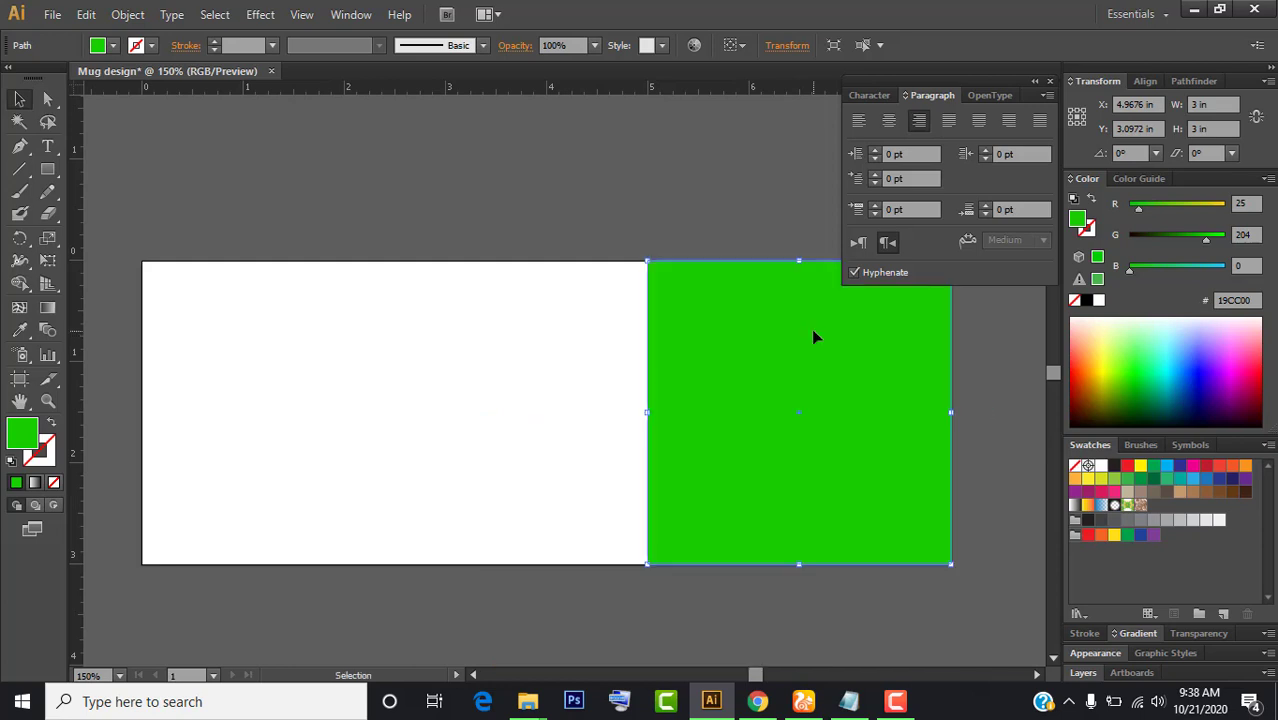
click(978, 426)
click(887, 453)
drag(80, 315, 658, 378)
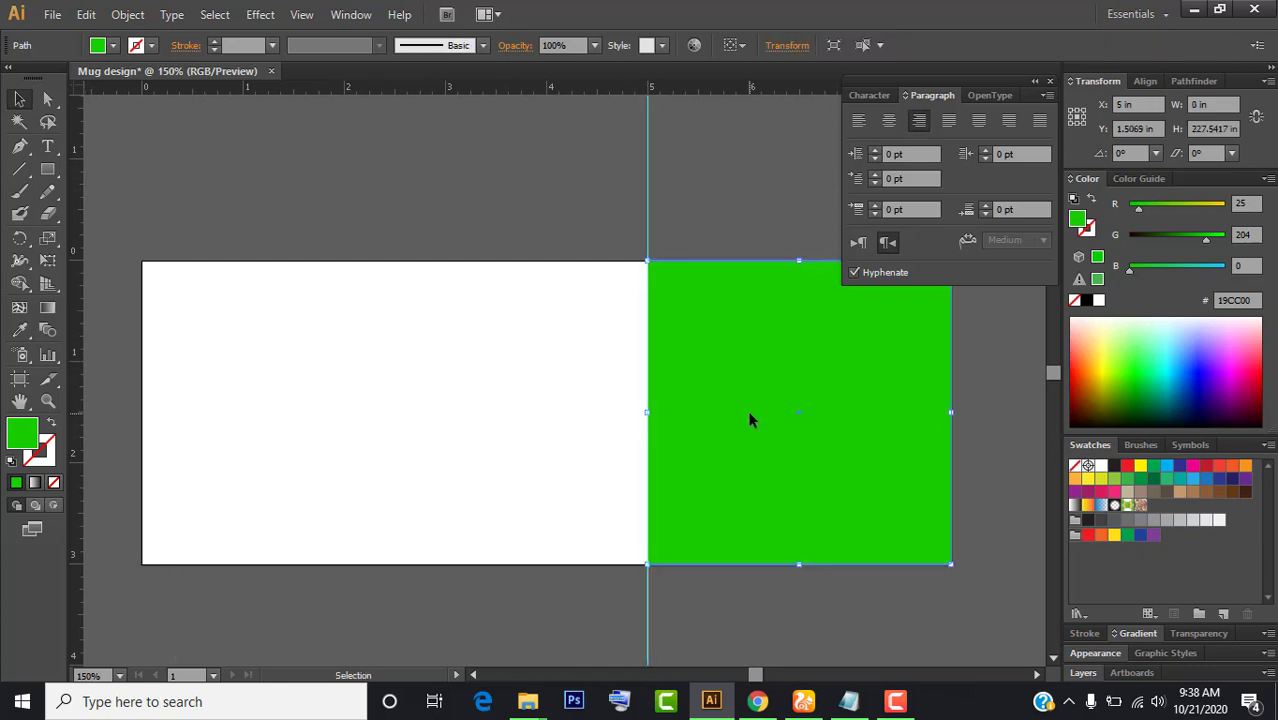
- Alt-drag a copy to the left end, add a guide at its right edge, then delete that copy
drag(750, 414, 253, 414)
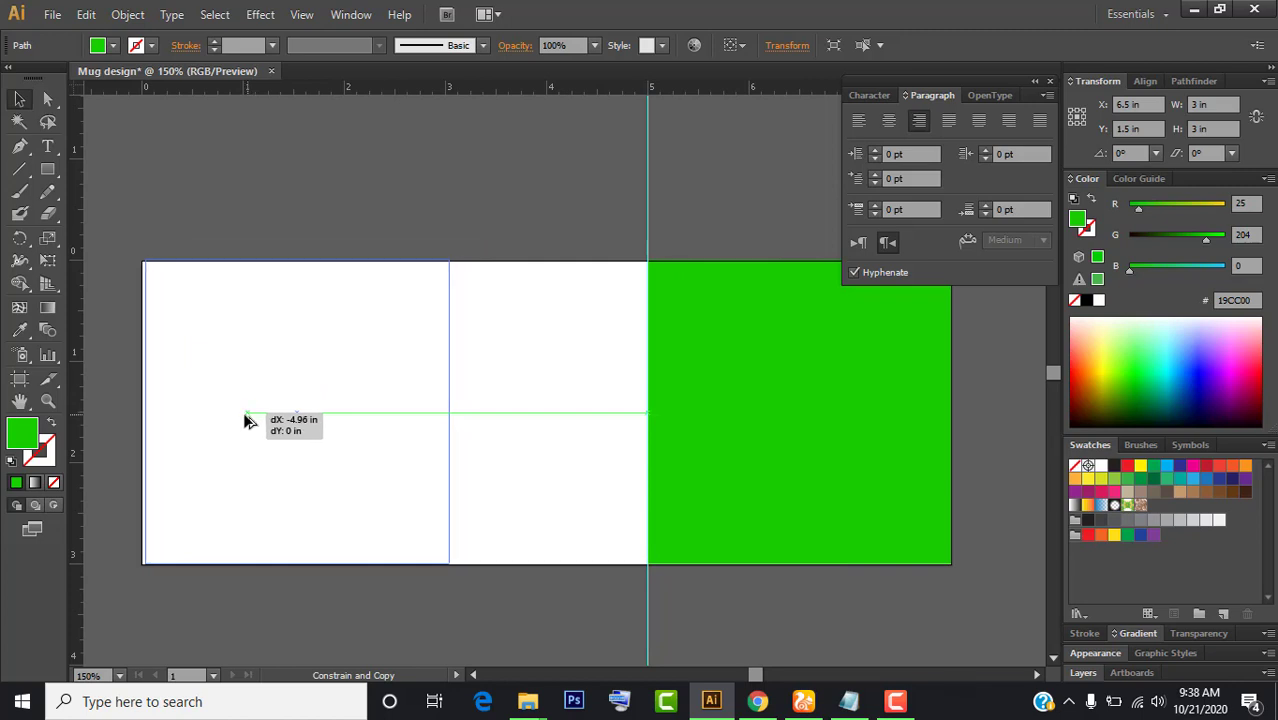
drag(253, 414, 243, 416)
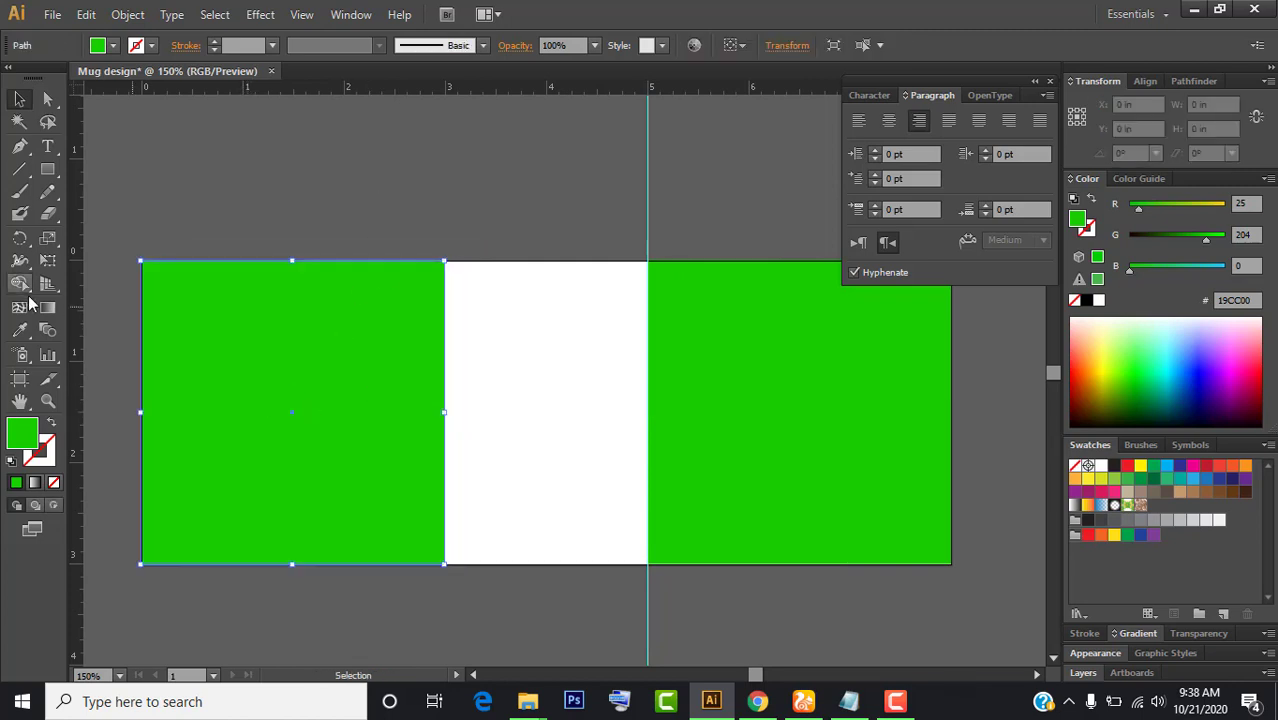
drag(72, 390, 444, 418)
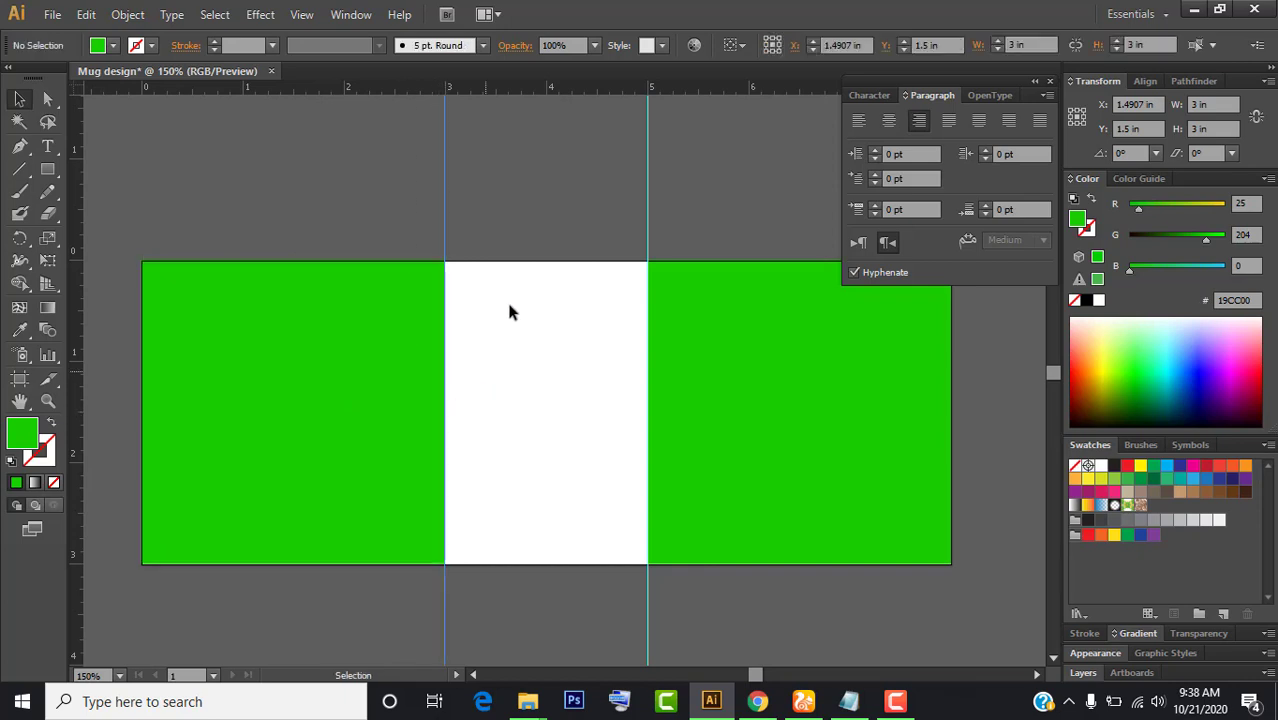
click(407, 362)
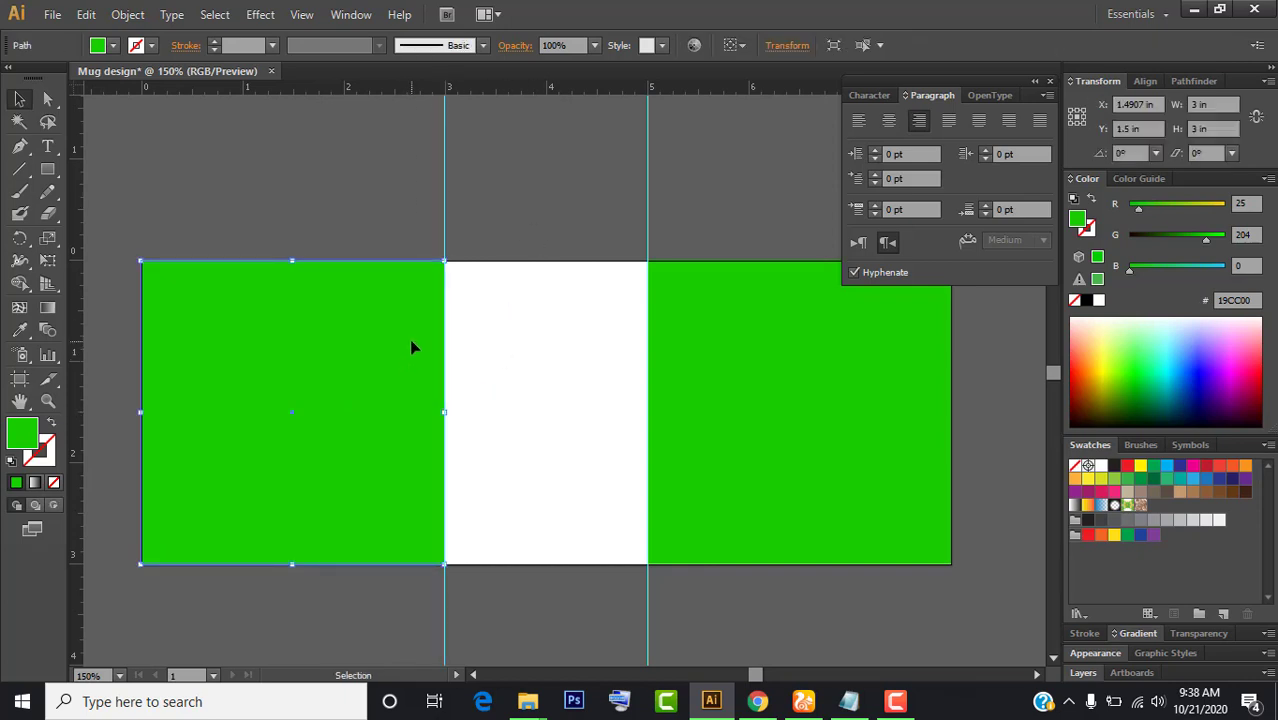
key(Delete)
- Delete the right green square, leaving only the guides at 3 in and 5 in, in Mug design
click(679, 397)
key(Delete)
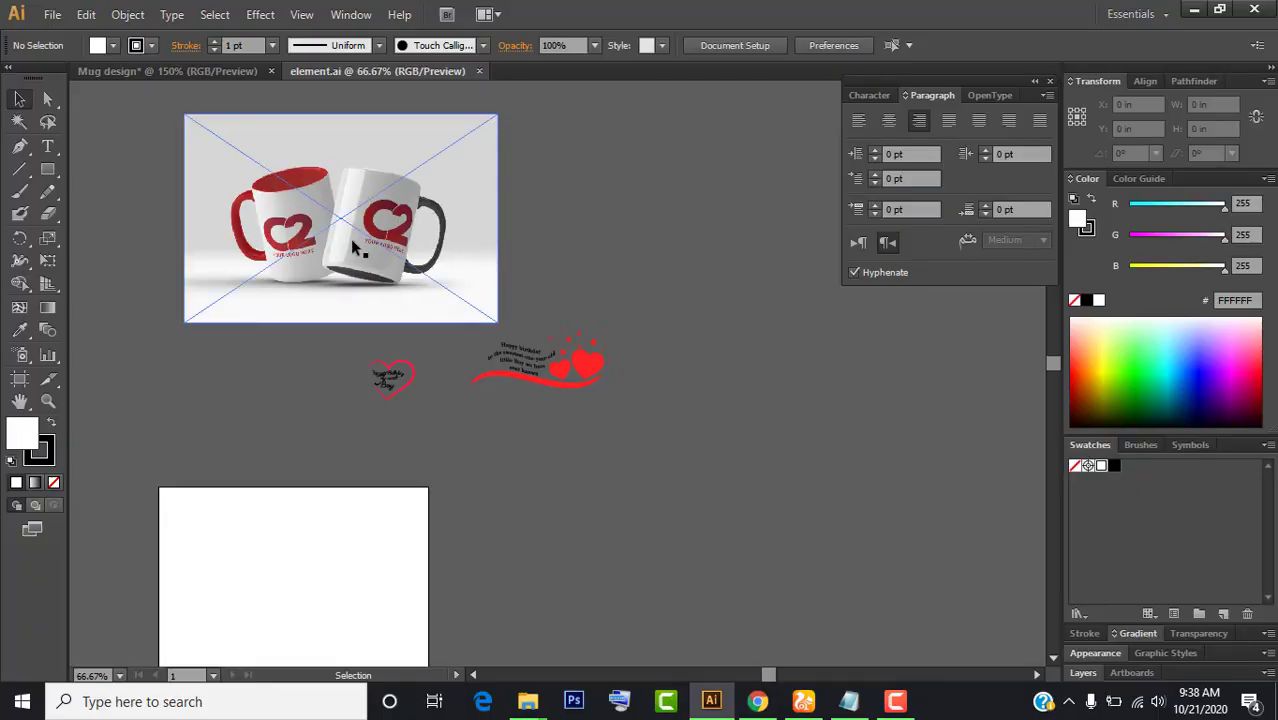
click(200, 70)
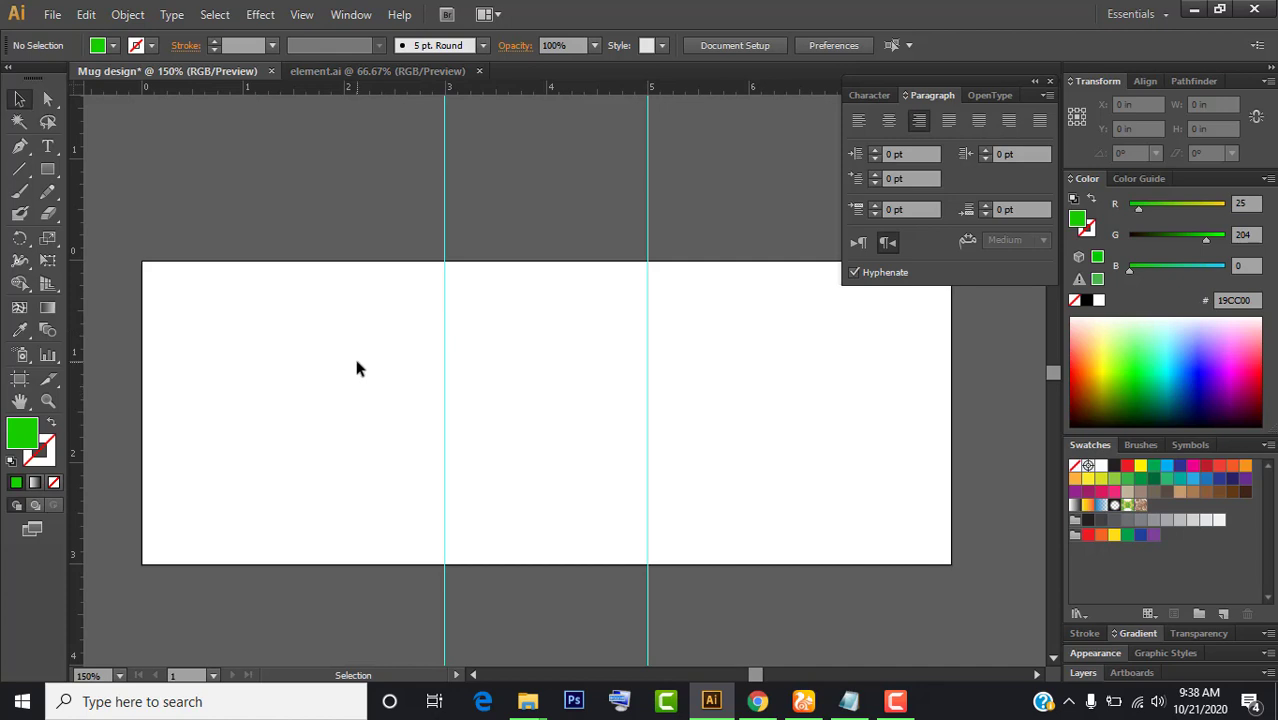
scroll(357, 368, up, 1)
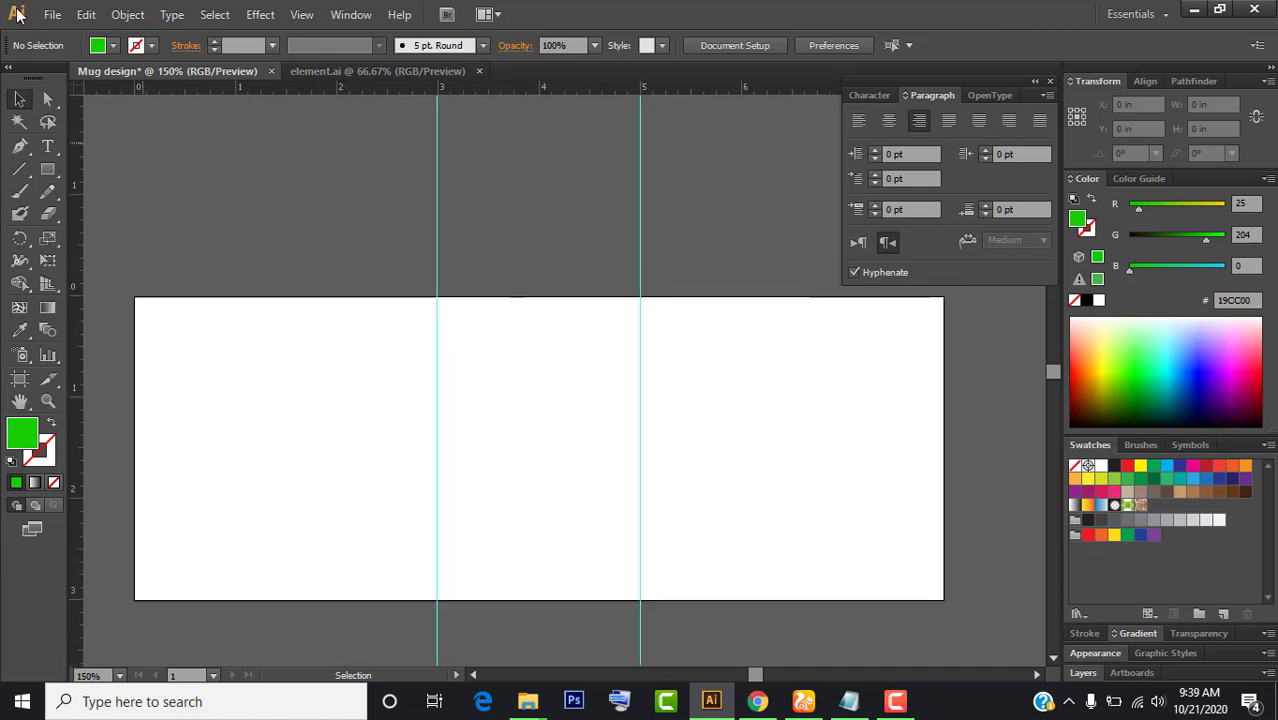
- Place the family photo from the Mug folder as an embedded, unlinked image
click(52, 14)
click(106, 315)
click(177, 111)
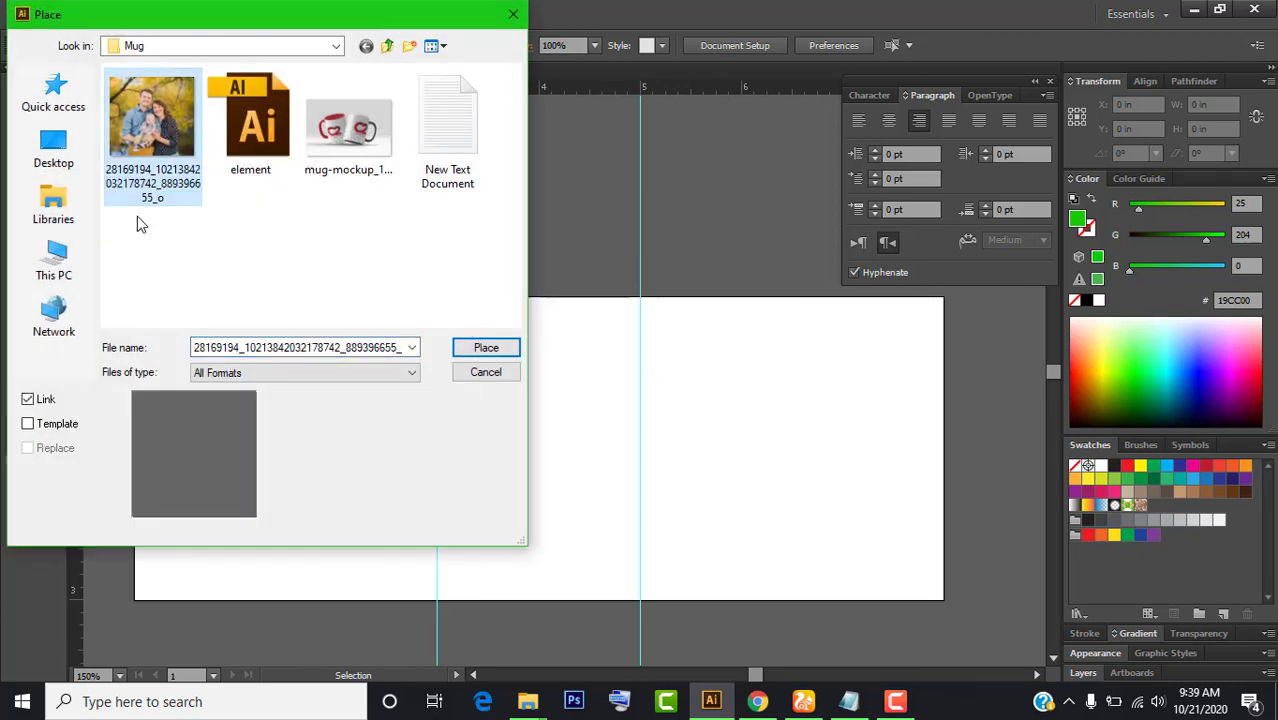
click(42, 401)
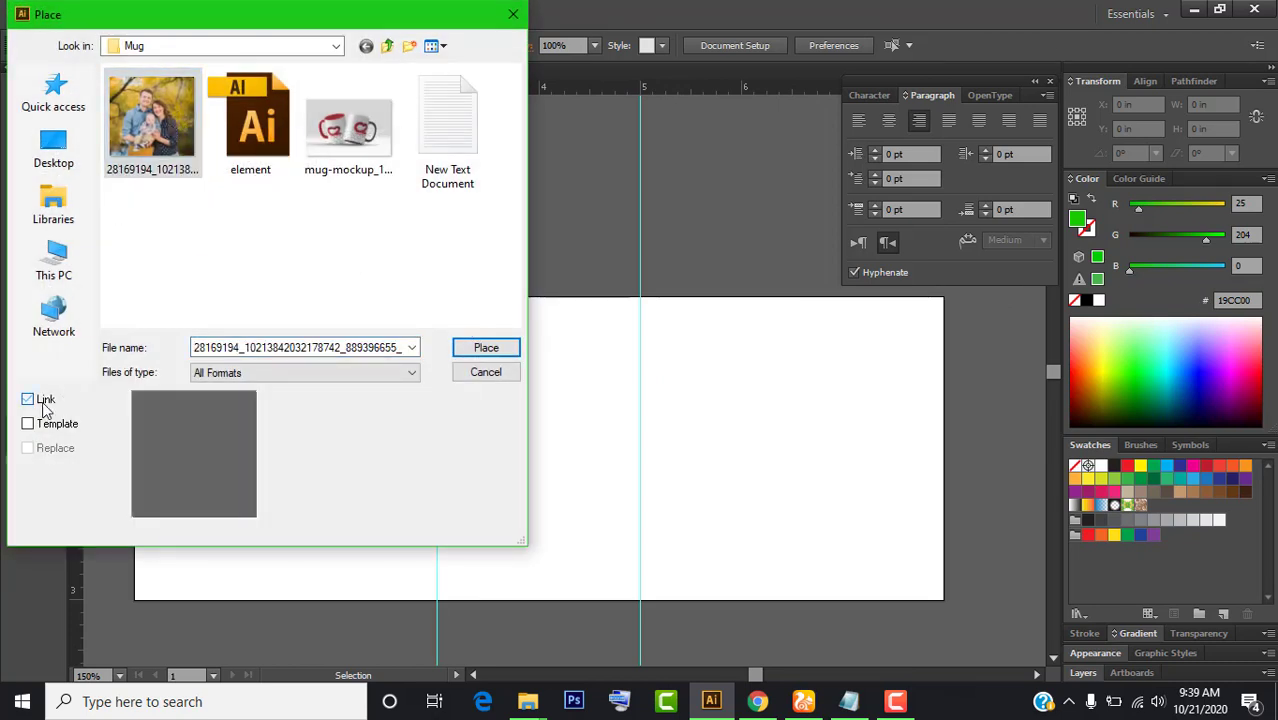
click(485, 348)
- Scale the photo to a 3 in square filling the artboard's right end
key(ctrl+minus)
key(ctrl+minus)
key(ctrl+minus)
key(ctrl+minus)
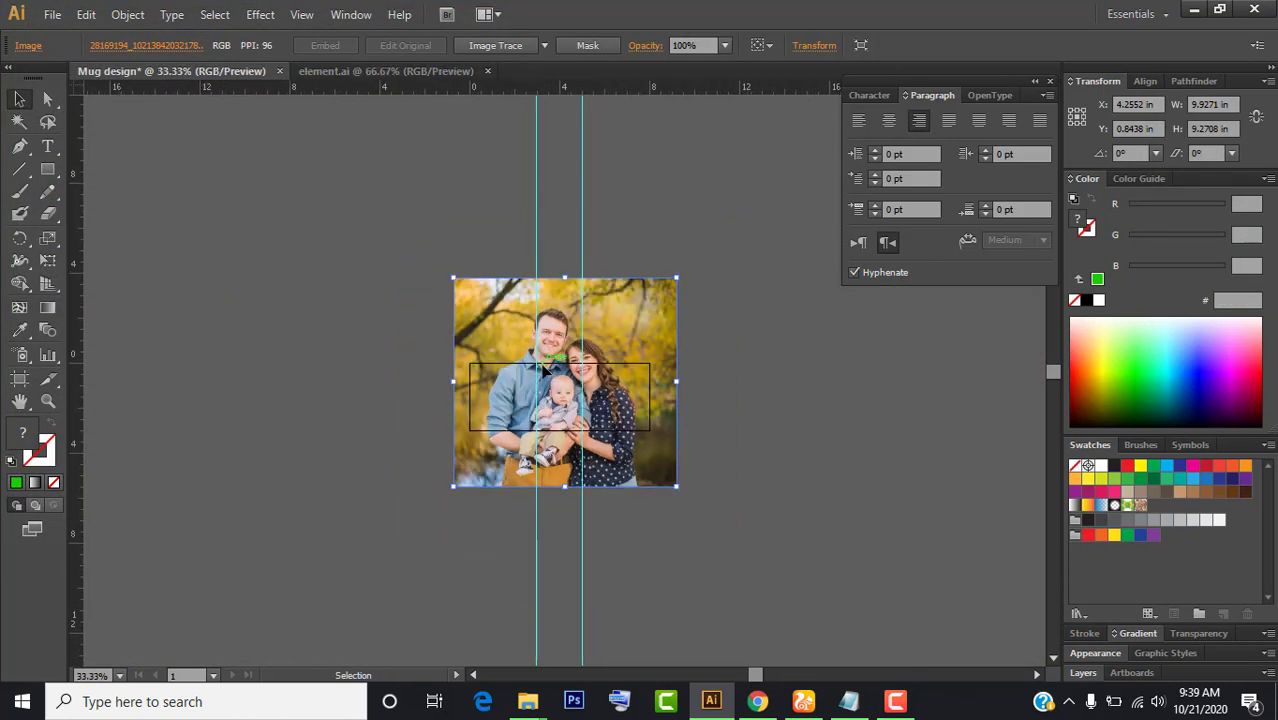
mouse_move(678, 280)
mouse_down()
mouse_move(606, 349)
mouse_move(612, 383)
mouse_move(676, 371)
mouse_up()
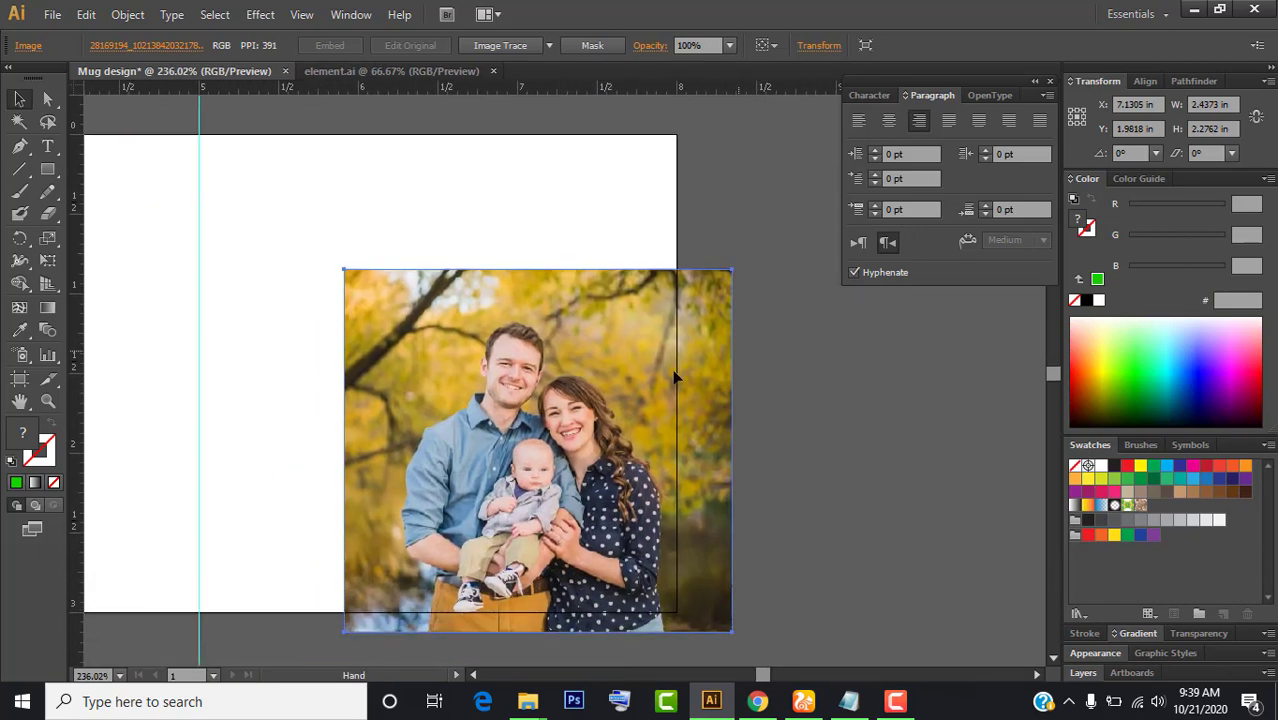
mouse_move(552, 394)
mouse_down()
mouse_move(390, 260)
mouse_move(404, 258)
mouse_up()
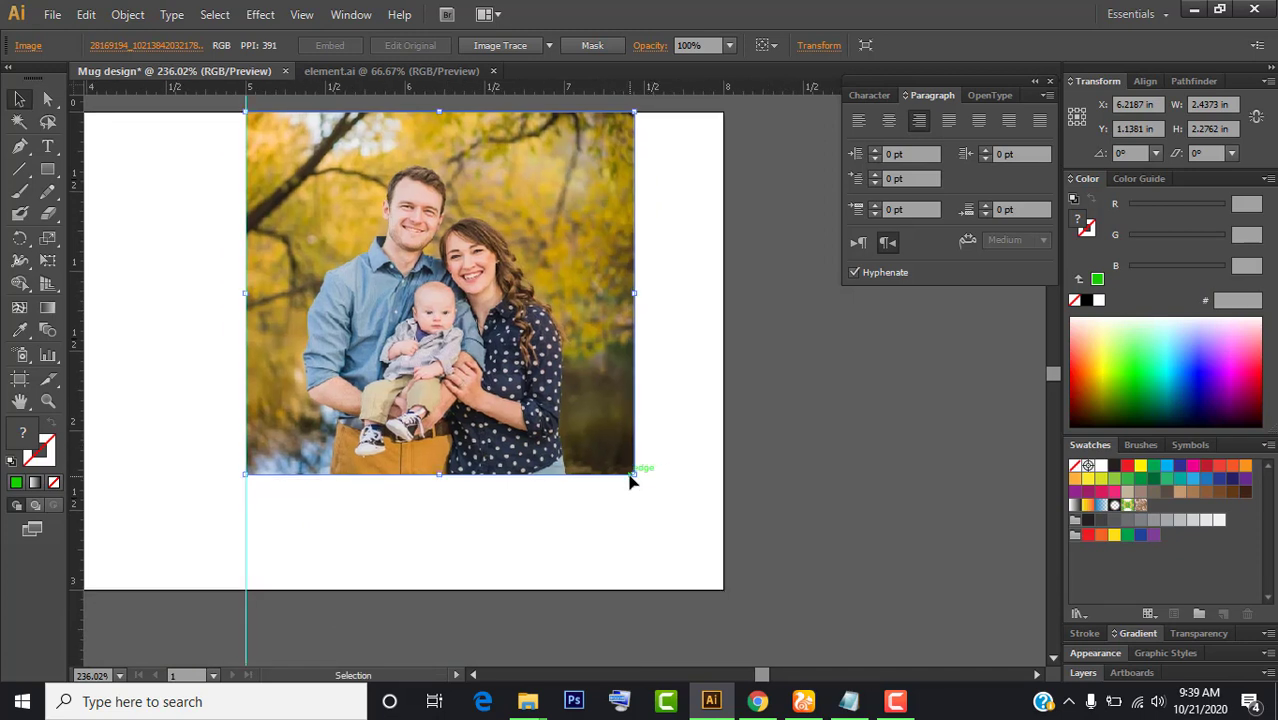
drag(633, 476, 716, 582)
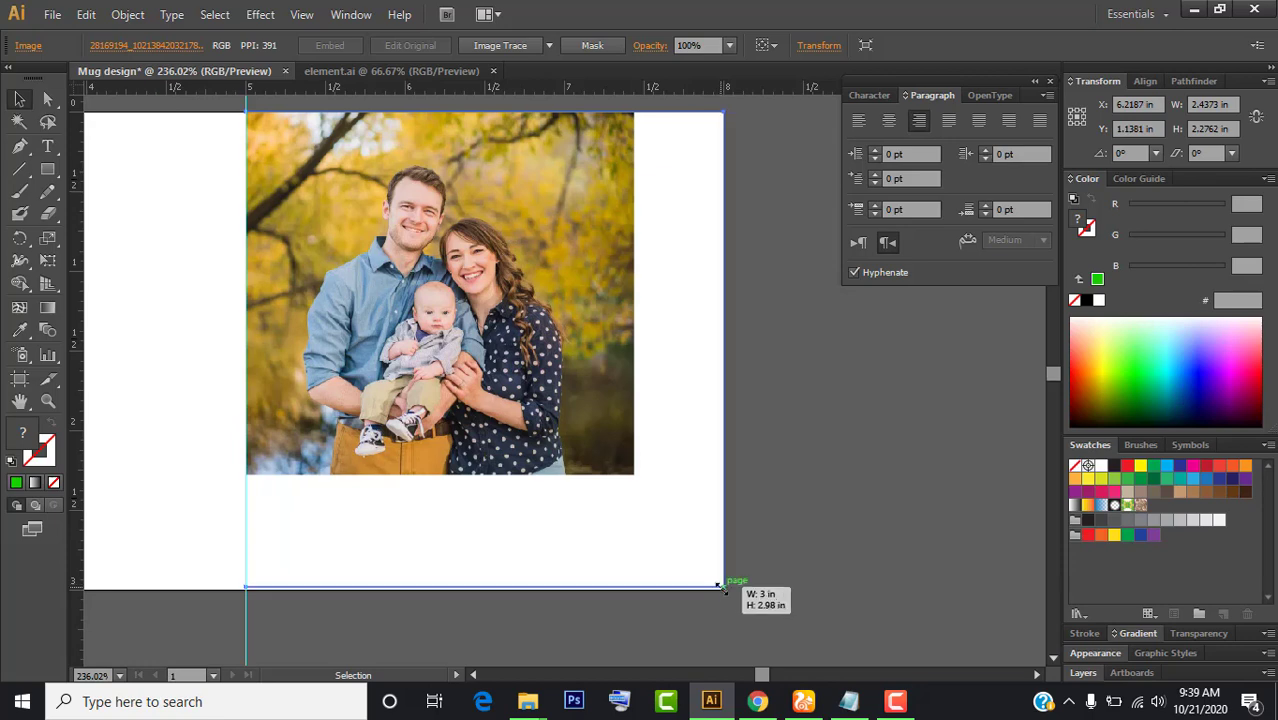
drag(716, 582, 723, 589)
click(786, 497)
- Zoom out to the whole artboard, then select the heart birthday text group in element.ai
scroll(840, 475, left, 5)
scroll(840, 475, up, 3)
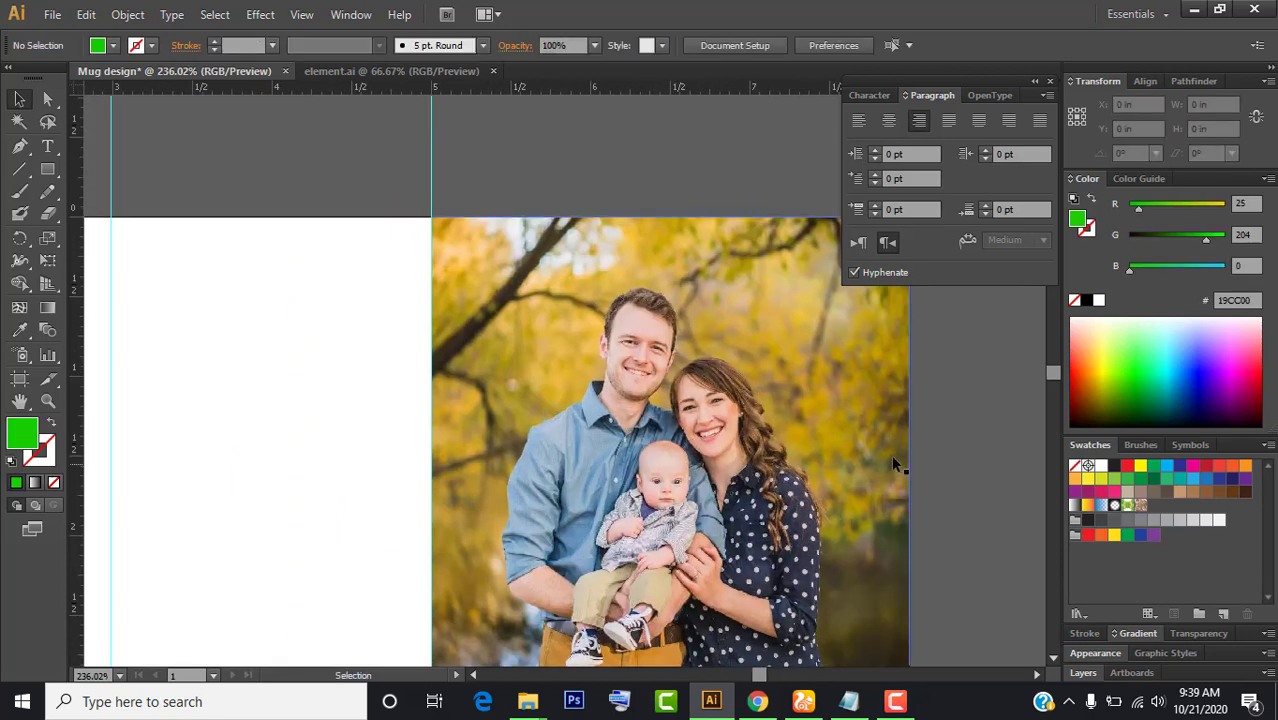
key(ctrl+minus)
scroll(895, 465, down, 1)
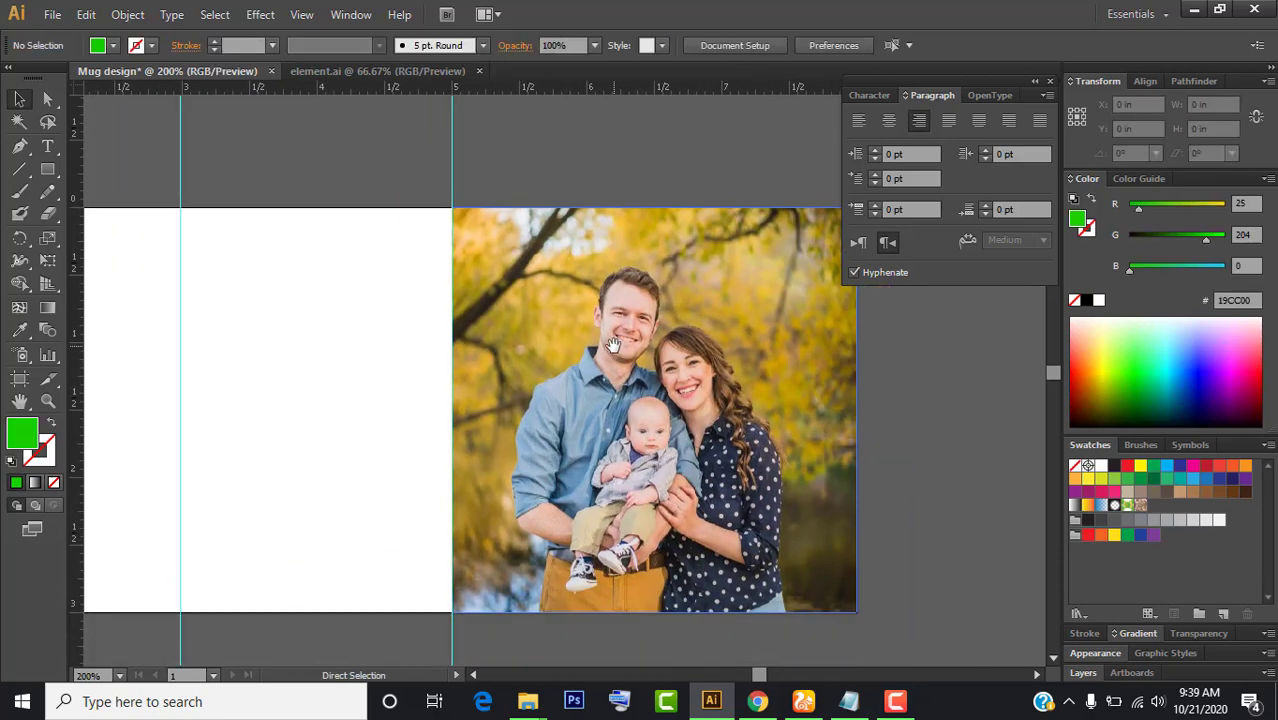
key(ctrl+minus)
key(ctrl+minus)
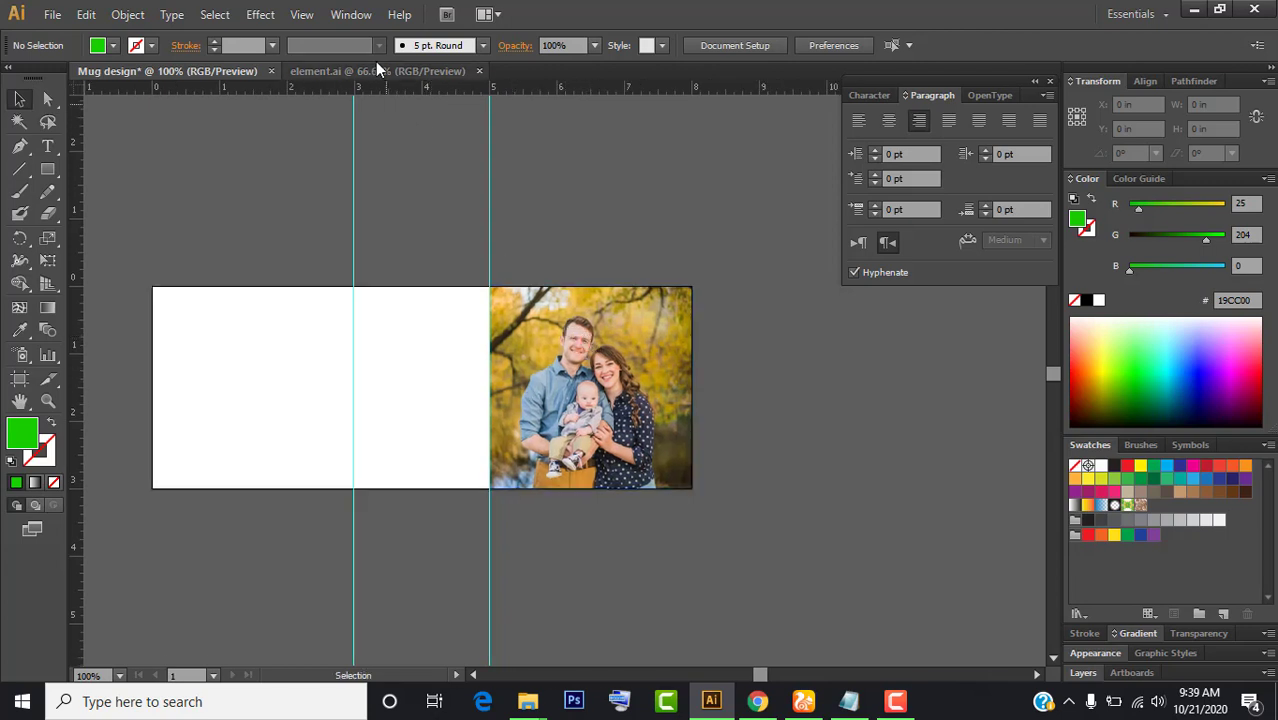
click(373, 70)
drag(365, 426, 425, 337)
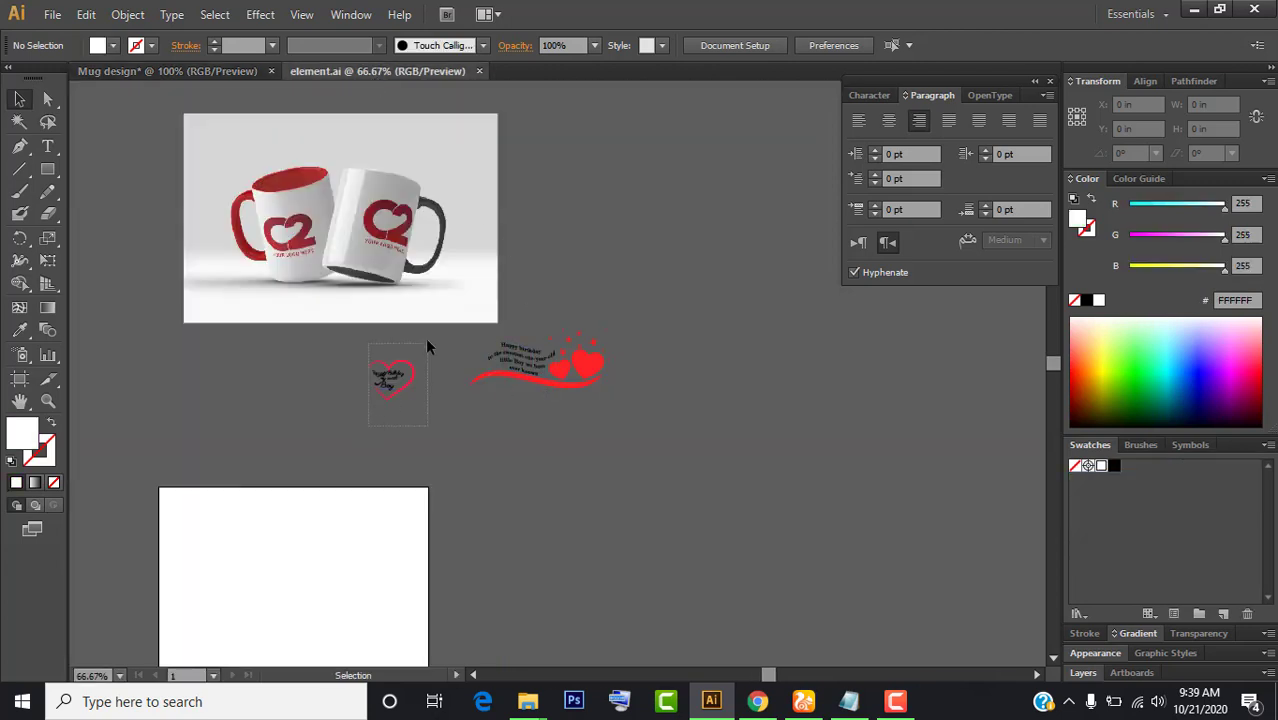
- Paste the heart birthday graphic into Mug design and zoom in closely on it
click(167, 70)
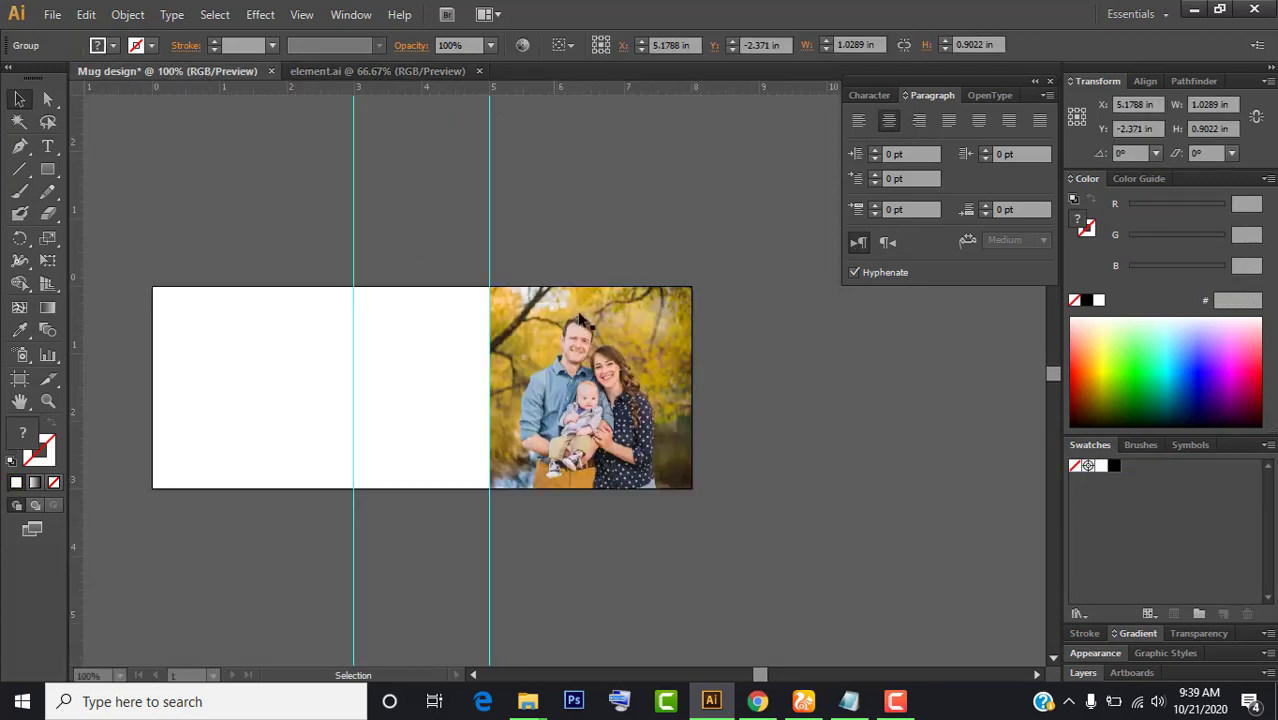
key(ctrl+v)
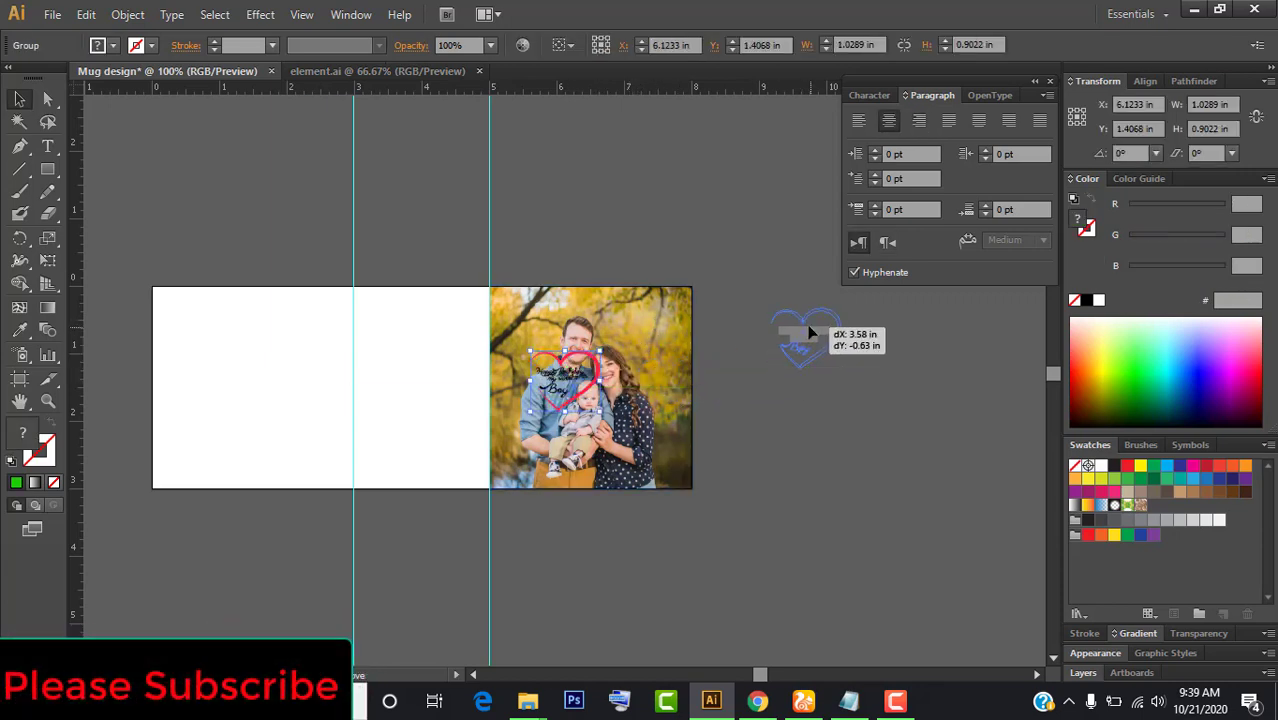
drag(565, 378, 805, 338)
key(ctrl+shift+a)
drag(876, 412, 722, 264)
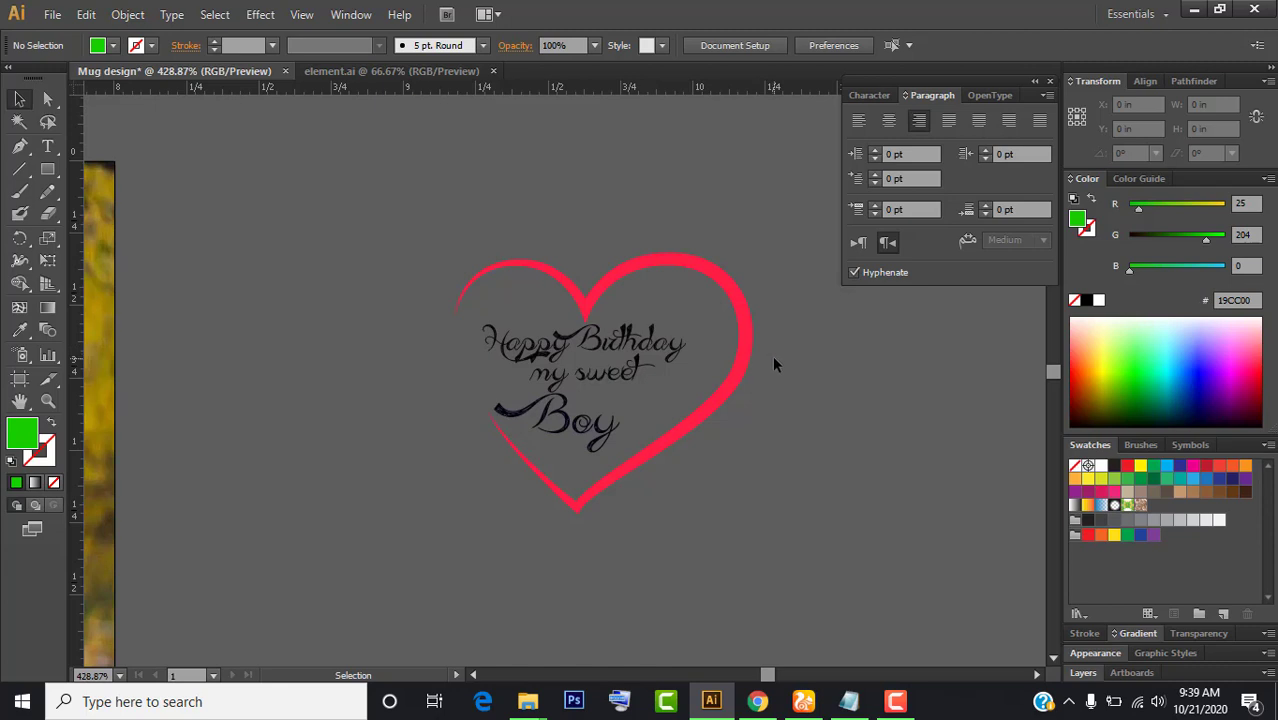
- Select the complete heart-and-text group and zoom back out over the photo artboard
click(745, 325)
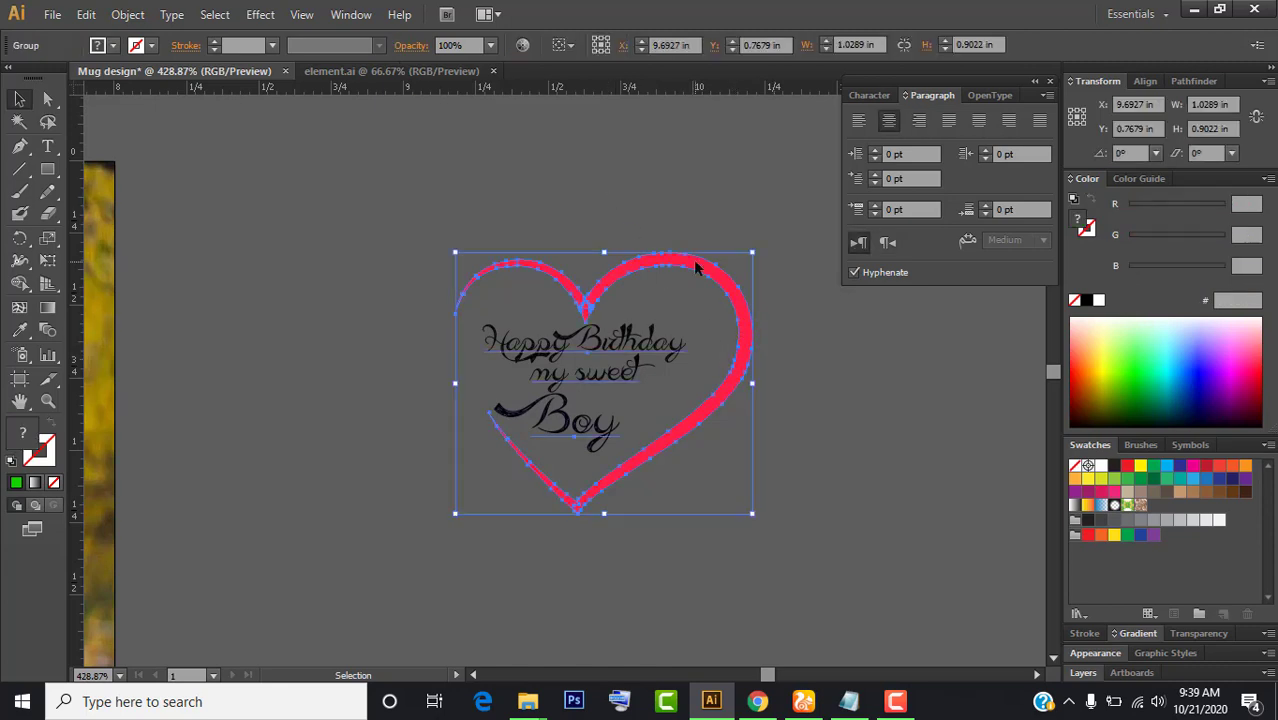
click(636, 177)
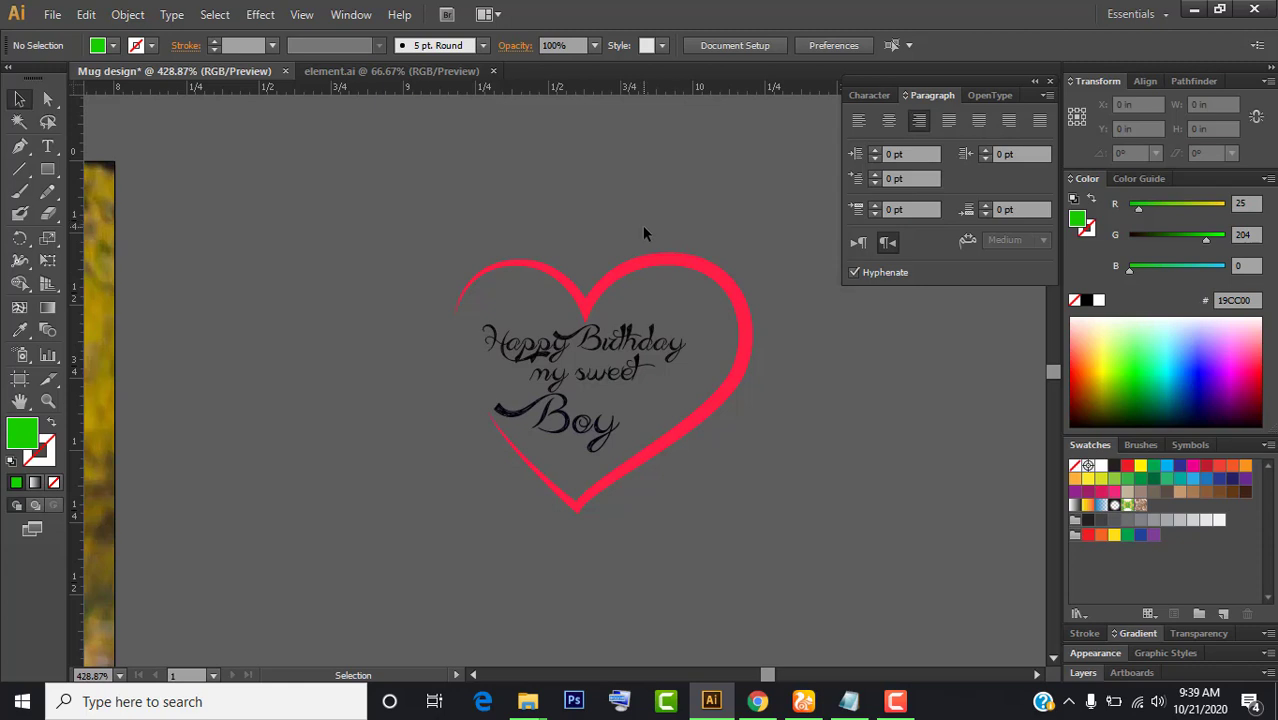
drag(752, 300, 687, 258)
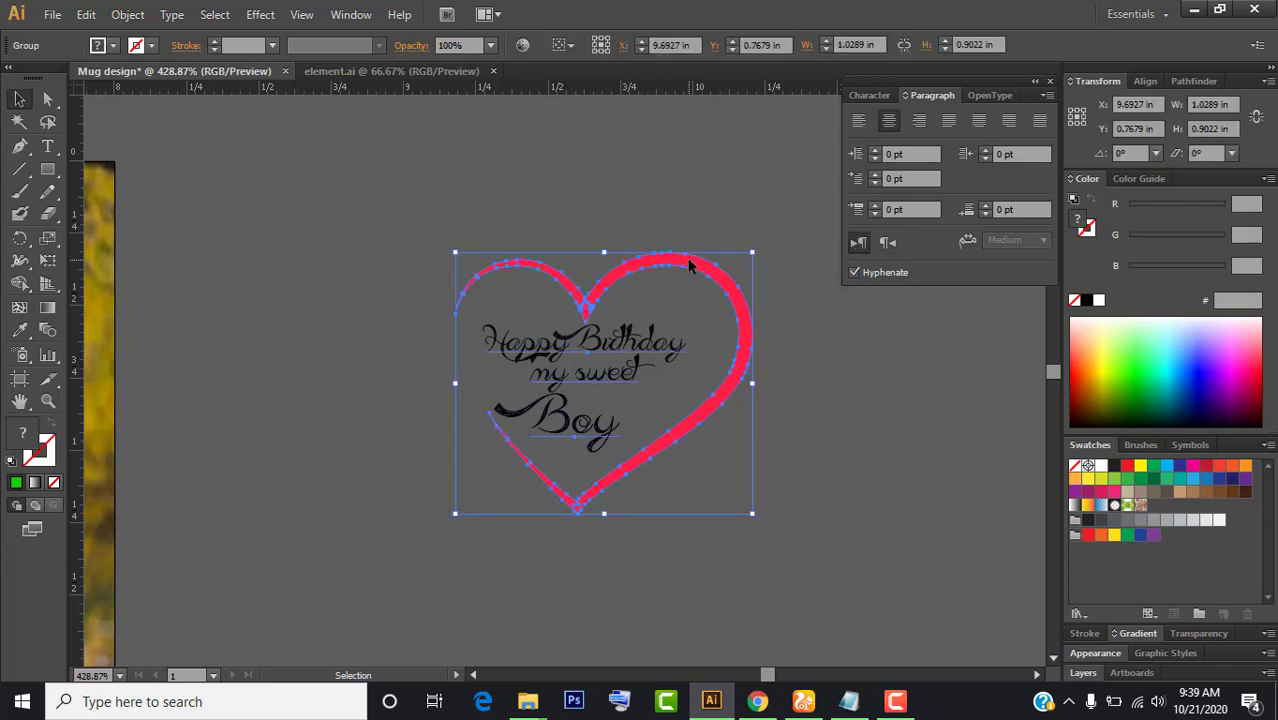
click(819, 346)
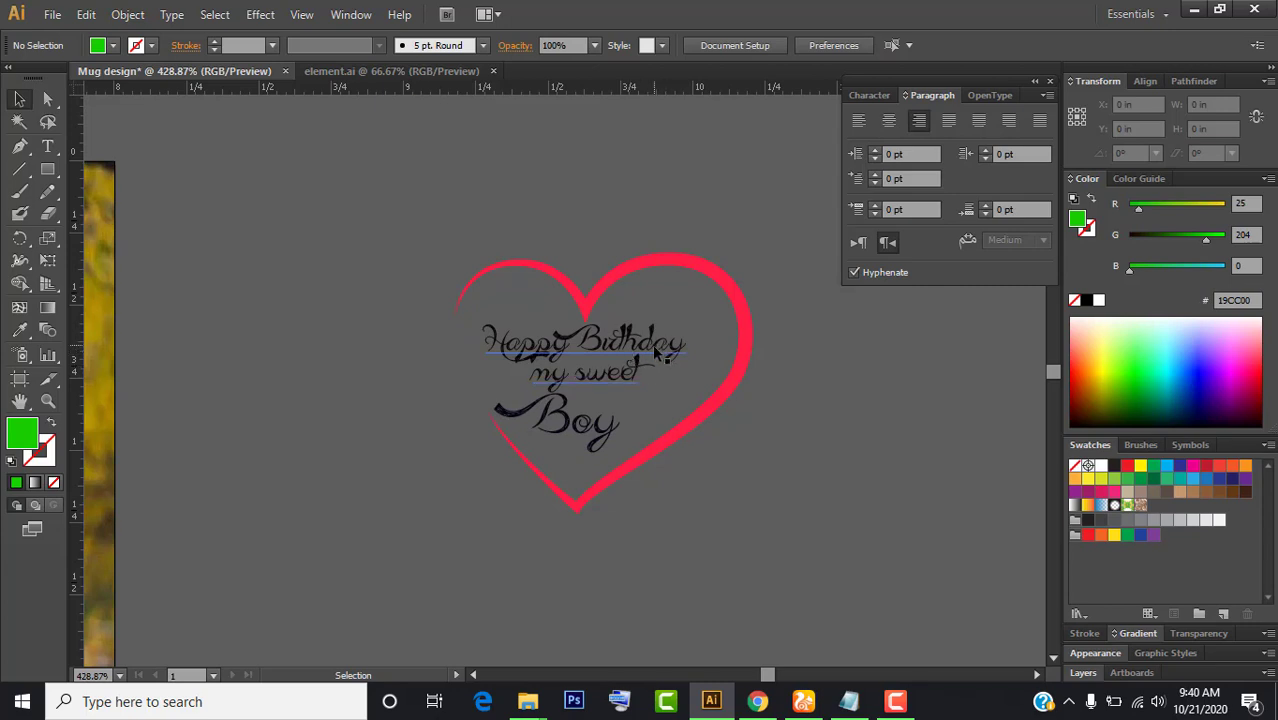
drag(591, 232, 757, 481)
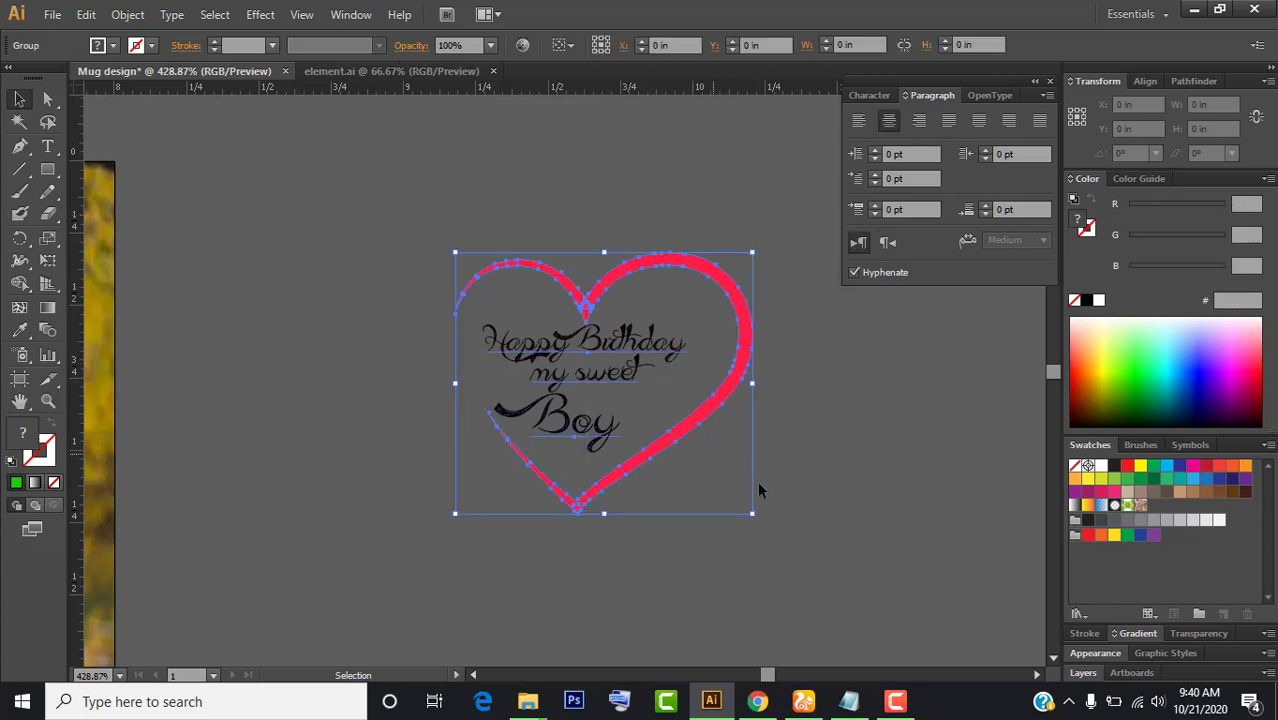
click(814, 476)
mouse_move(370, 272)
mouse_down()
mouse_move(712, 442)
mouse_move(836, 436)
mouse_move(396, 396)
mouse_up()
key(ctrl+minus)
key(ctrl+minus)
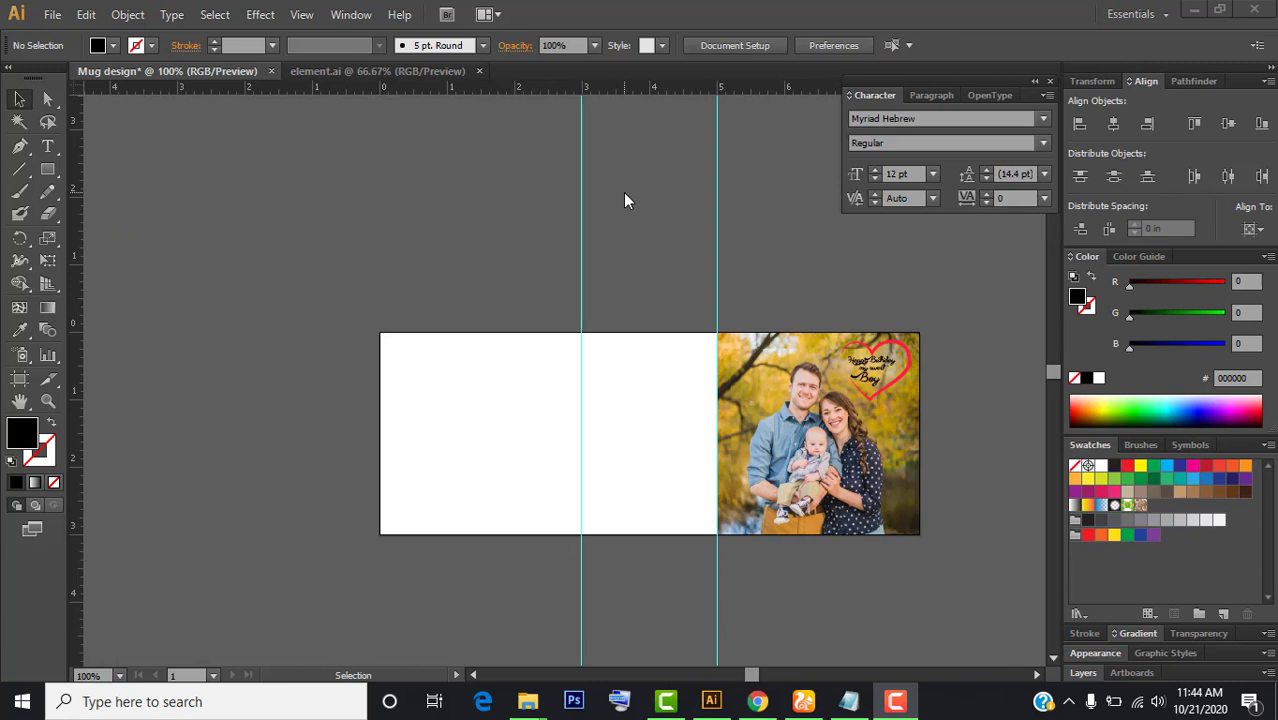
- Copy the red wave-hearts artwork from element.ai into Mug design, above the artboard
click(396, 74)
key(ctrl+c)
click(238, 72)
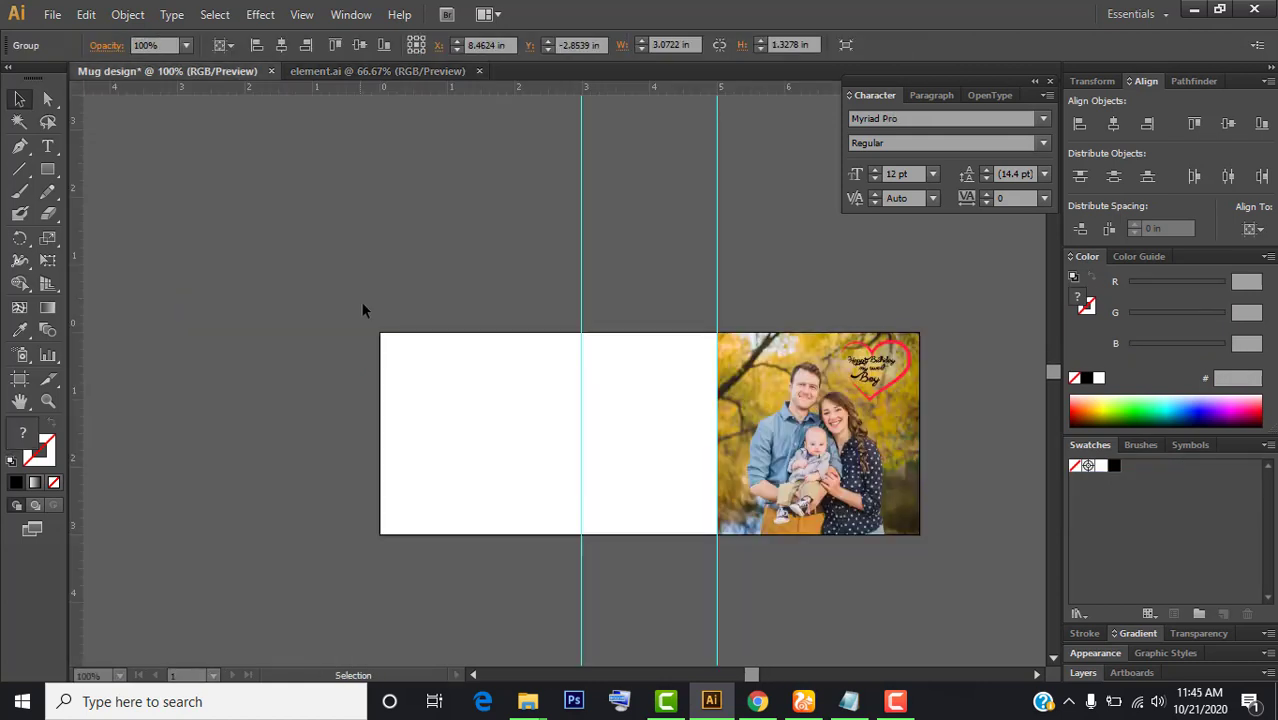
key(ctrl+v)
drag(500, 350, 310, 212)
click(214, 171)
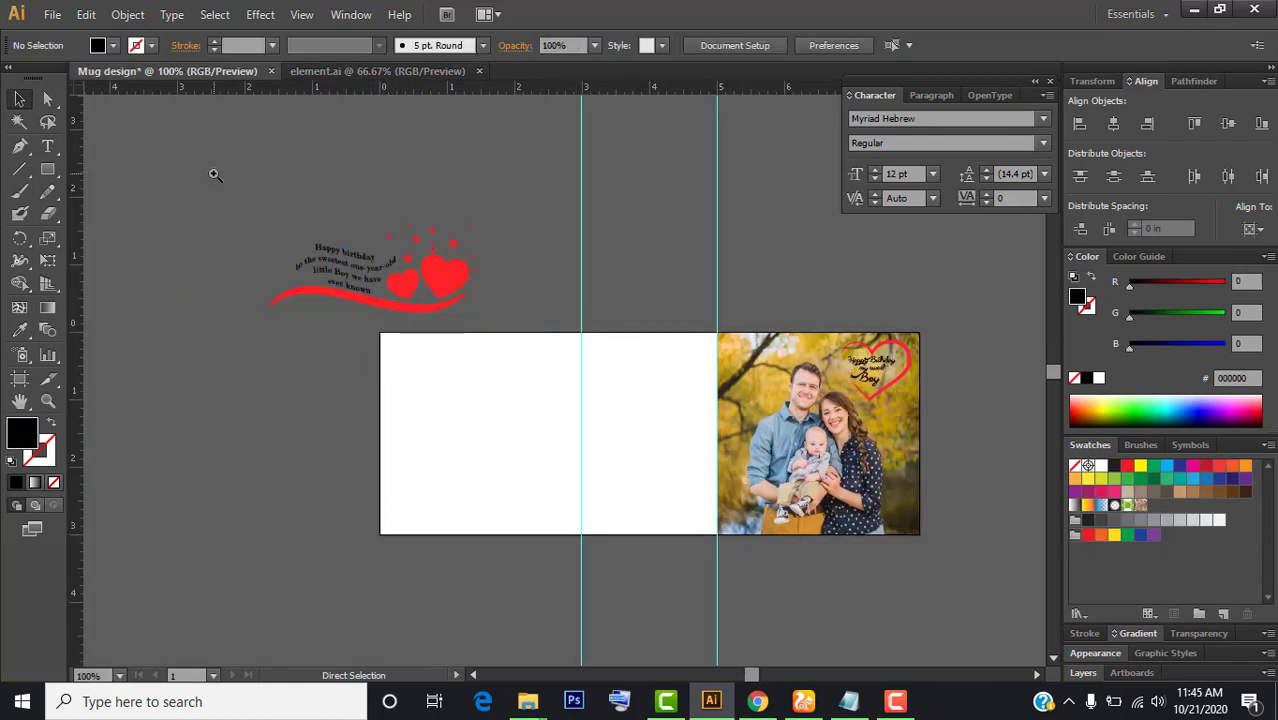
scroll(300, 230, up, 5)
drag(541, 340, 519, 353)
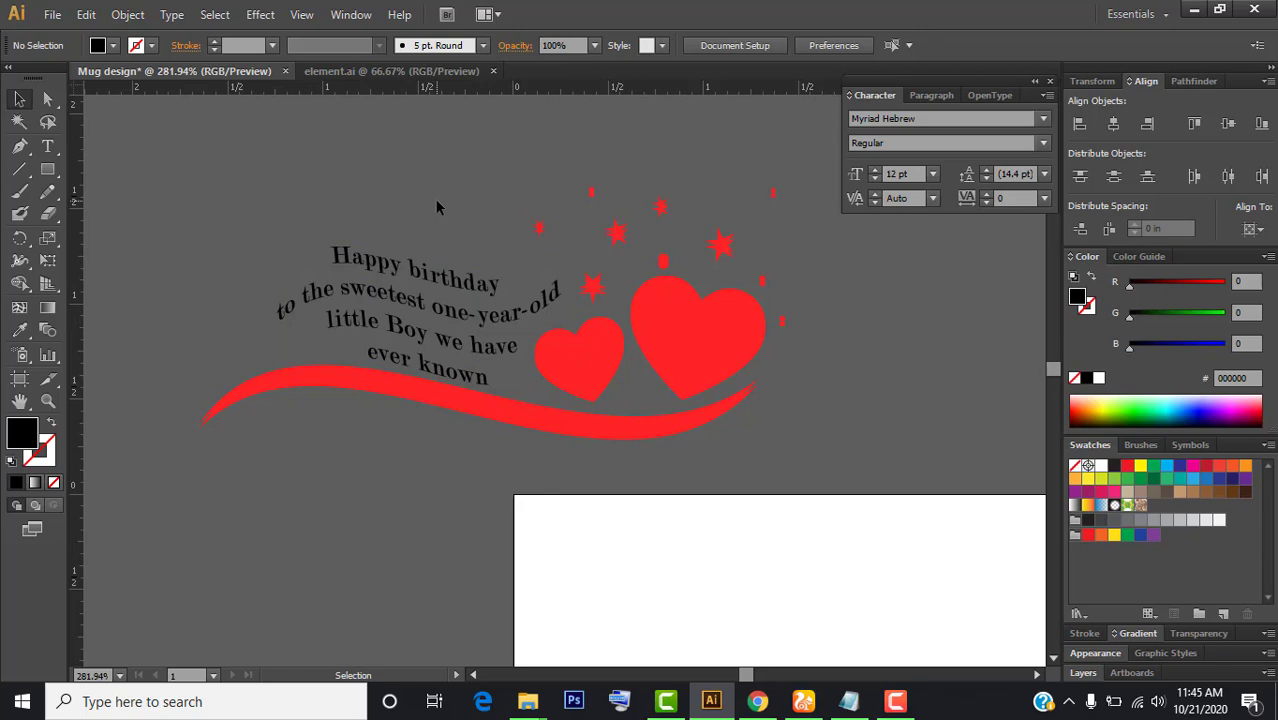
- Paste the Notepad birthday message as a new text line near the top of the canvas
click(848, 701)
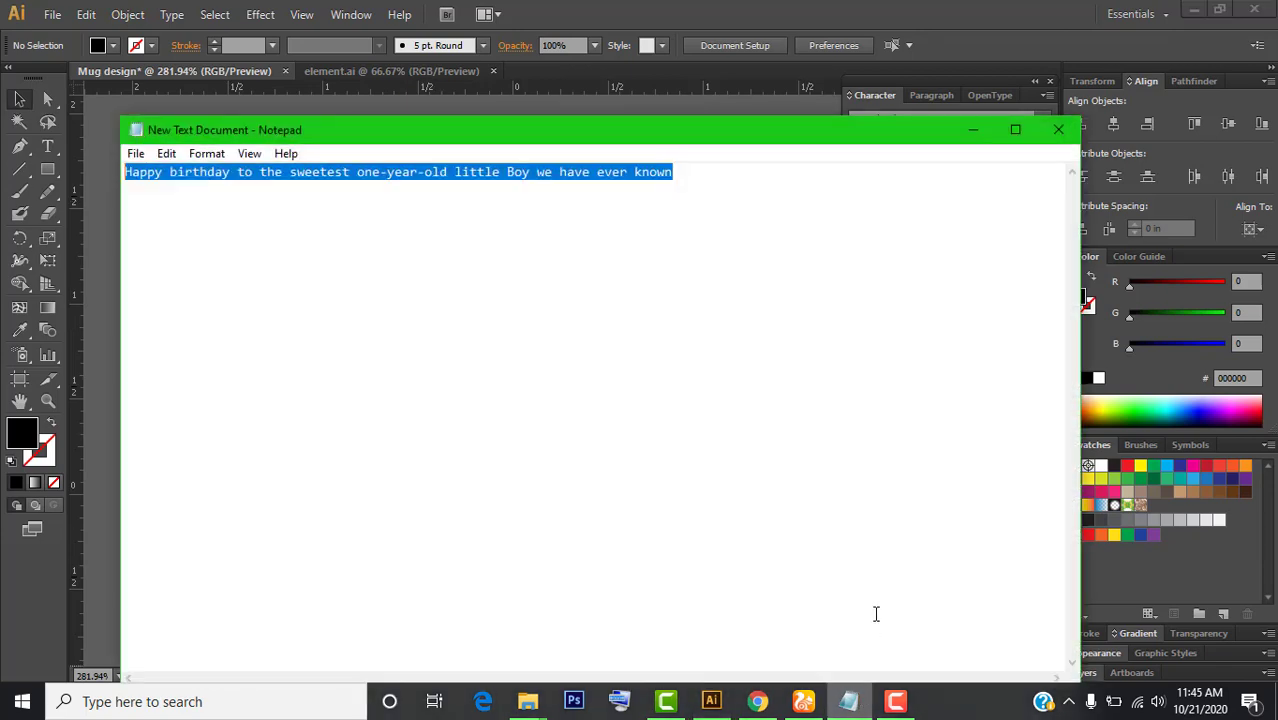
click(973, 130)
click(47, 146)
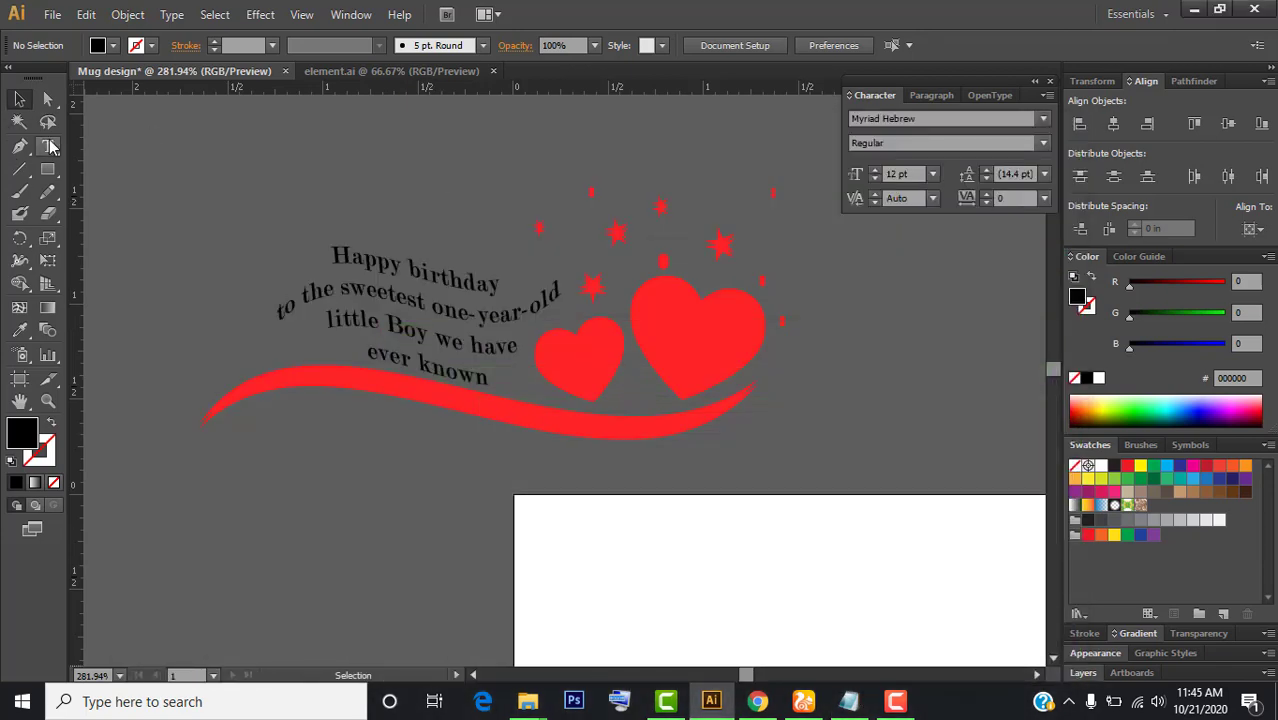
click(193, 150)
key(ctrl+v)
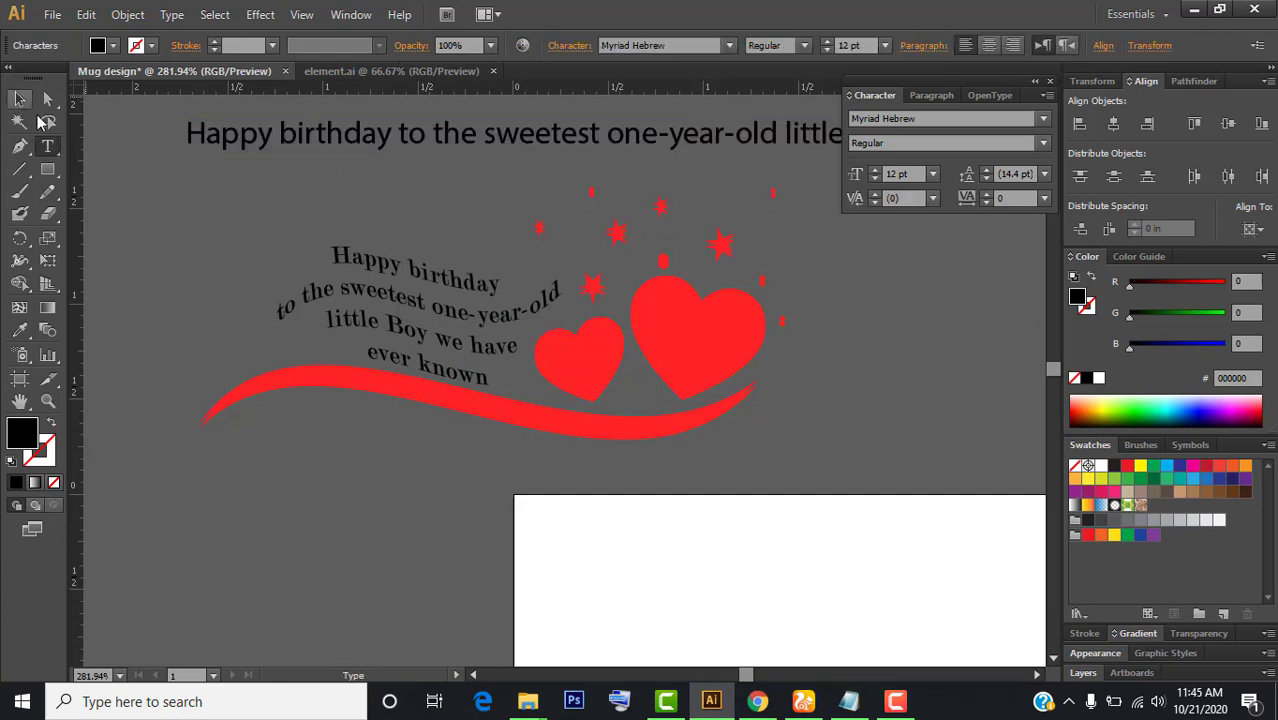
- Break the text into four lines after 'to', 'one-year-' and 'have', then select the block
click(432, 133)
key(Return)
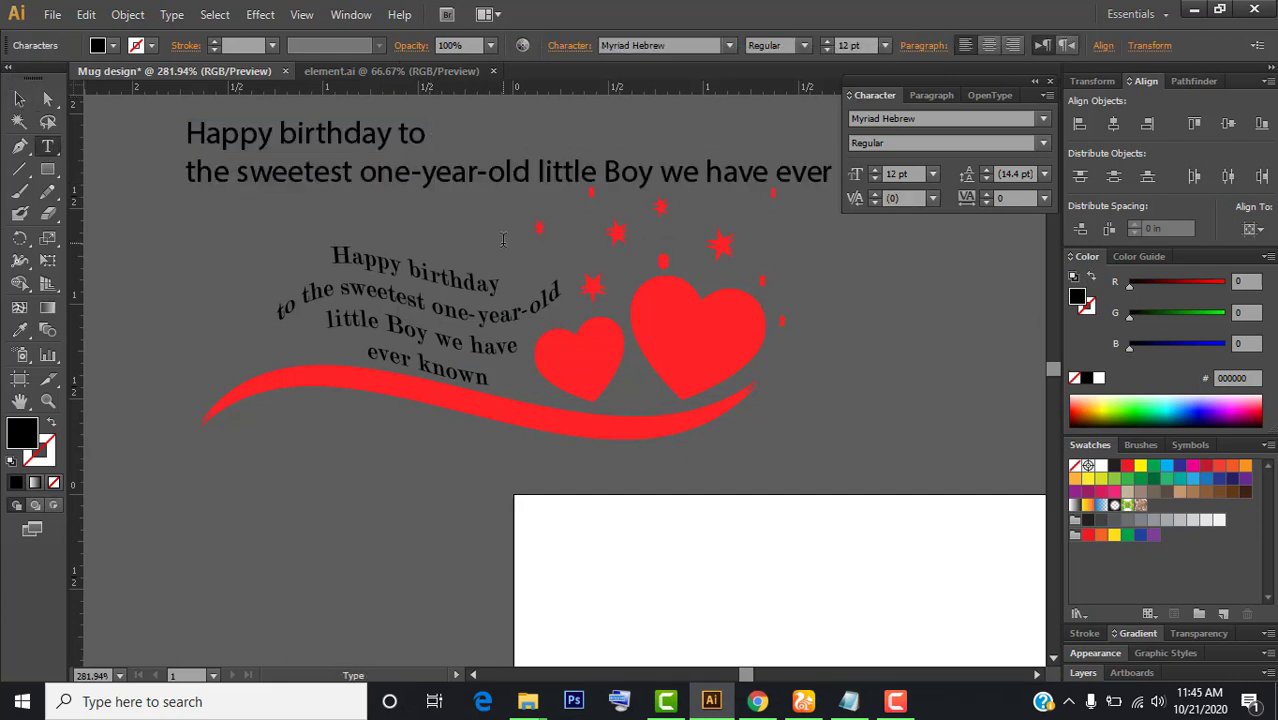
click(490, 172)
key(Return)
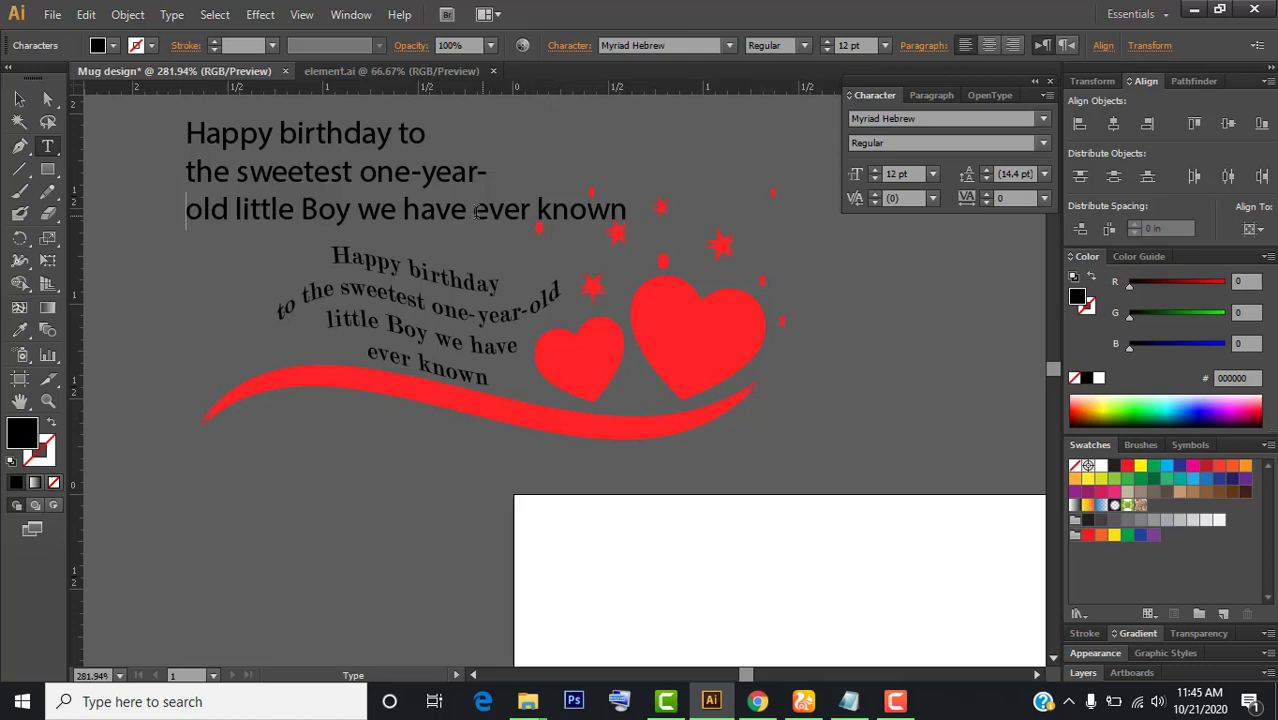
click(473, 210)
key(Return)
click(20, 100)
click(522, 242)
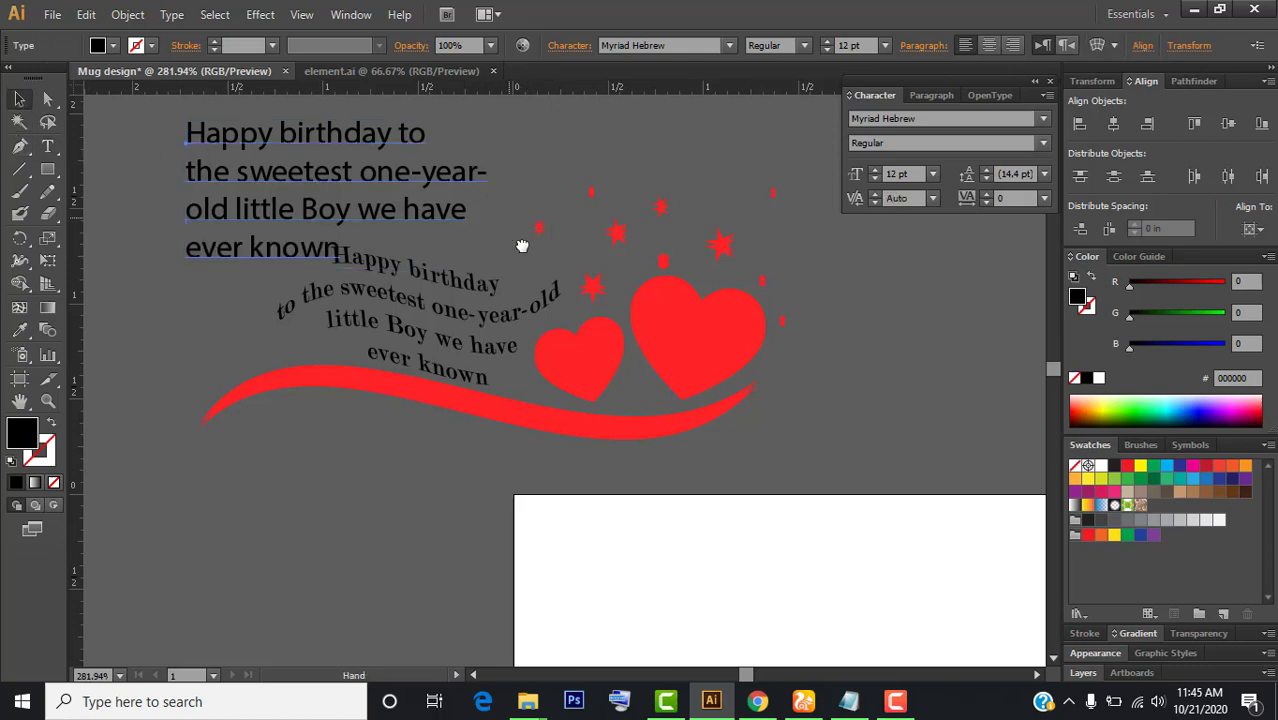
scroll(522, 242, up, 3)
drag(513, 305, 513, 234)
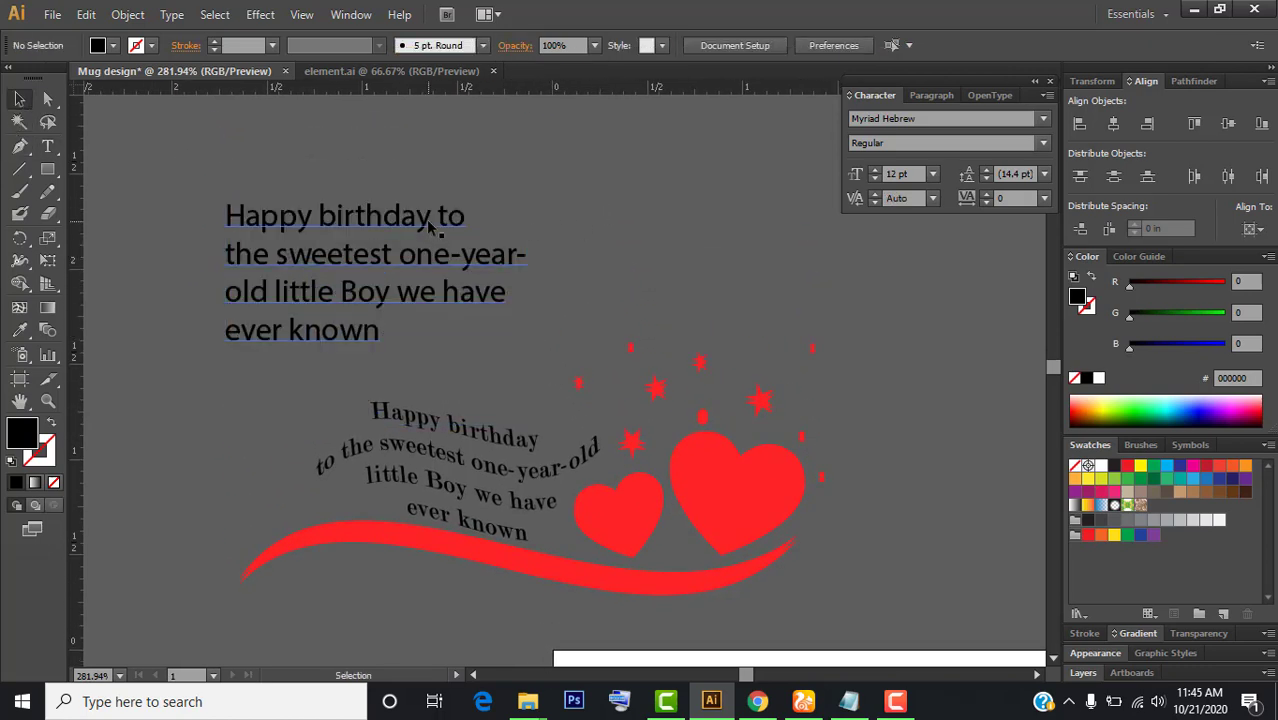
click(430, 236)
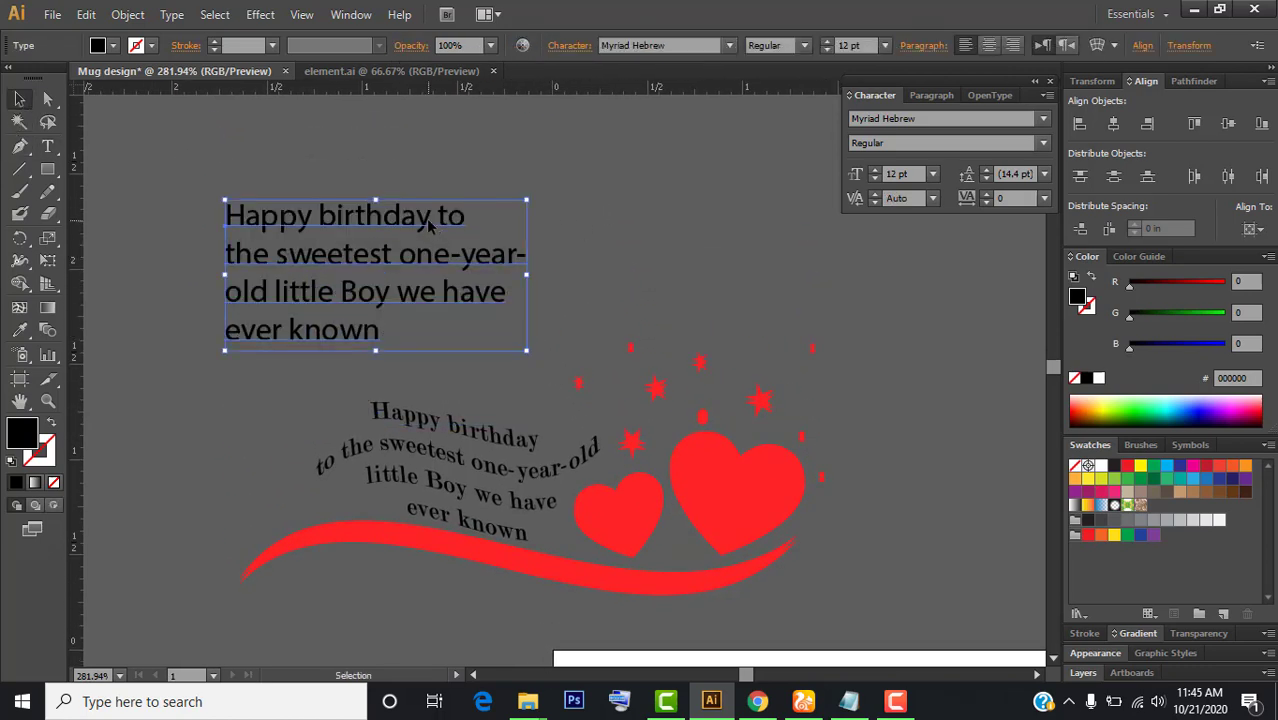
- Warp the four-line birthday text with a Flag envelope at -79% bend
click(1096, 45)
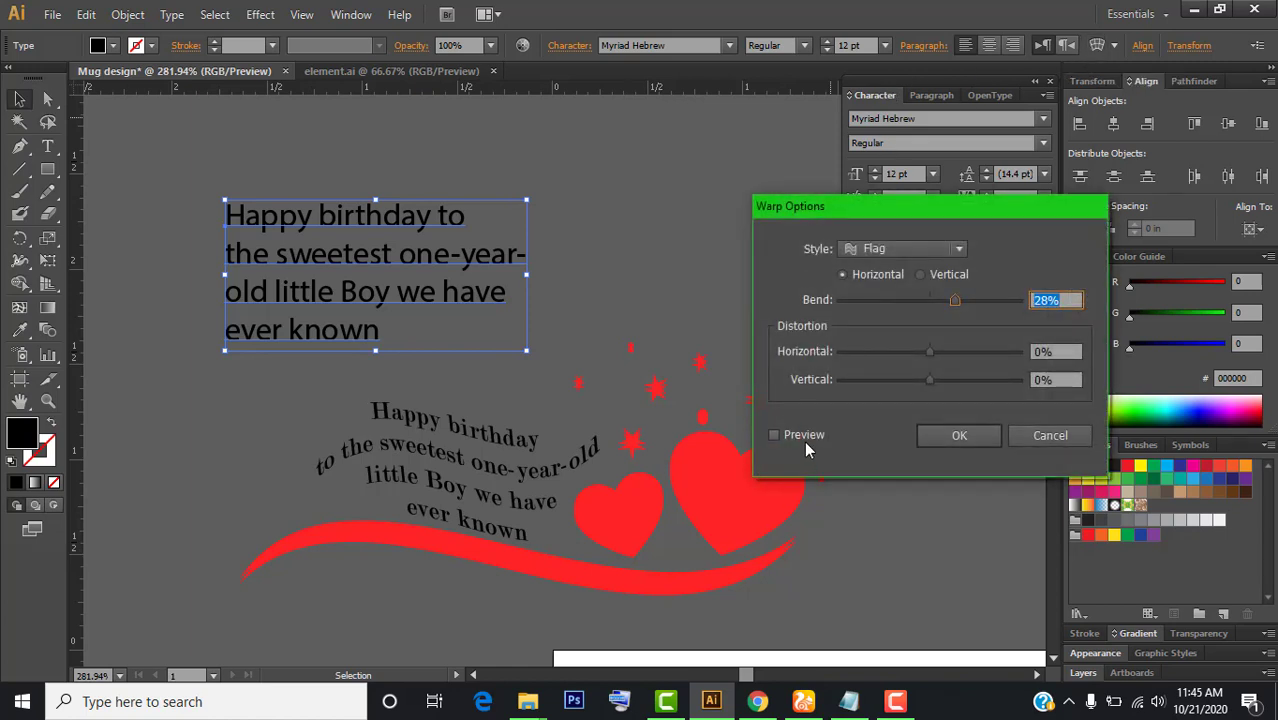
click(803, 438)
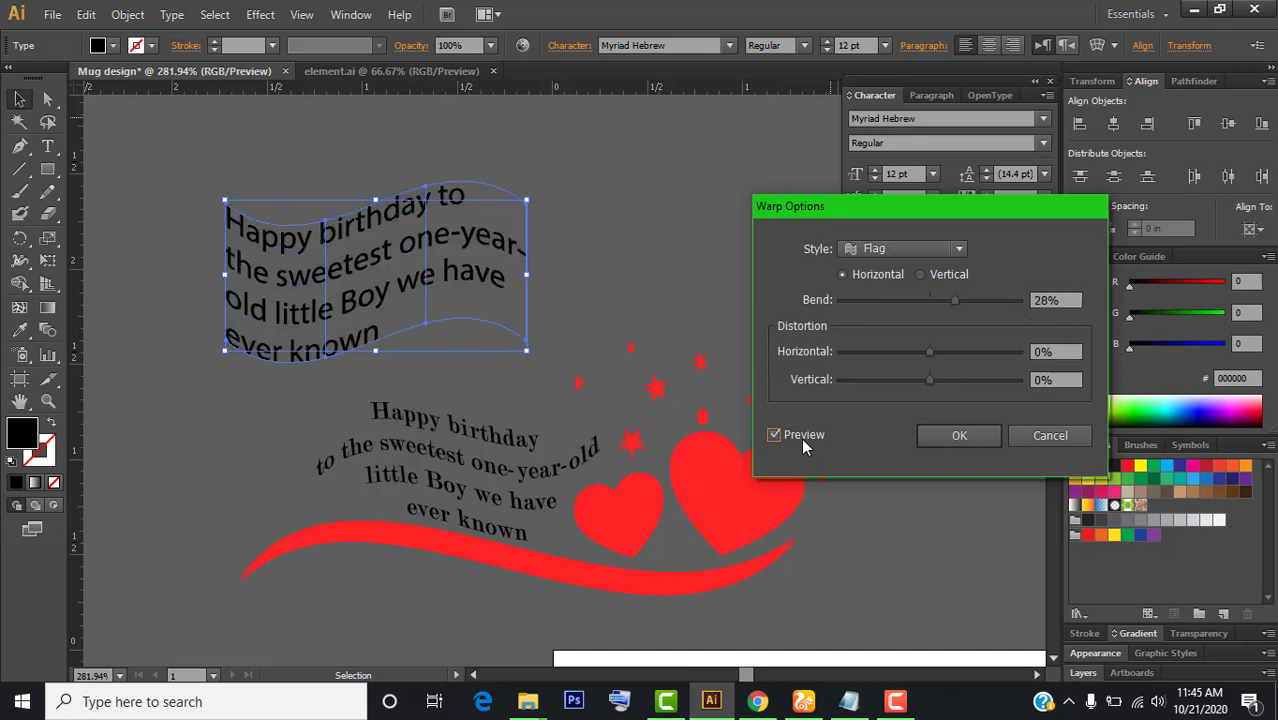
click(934, 249)
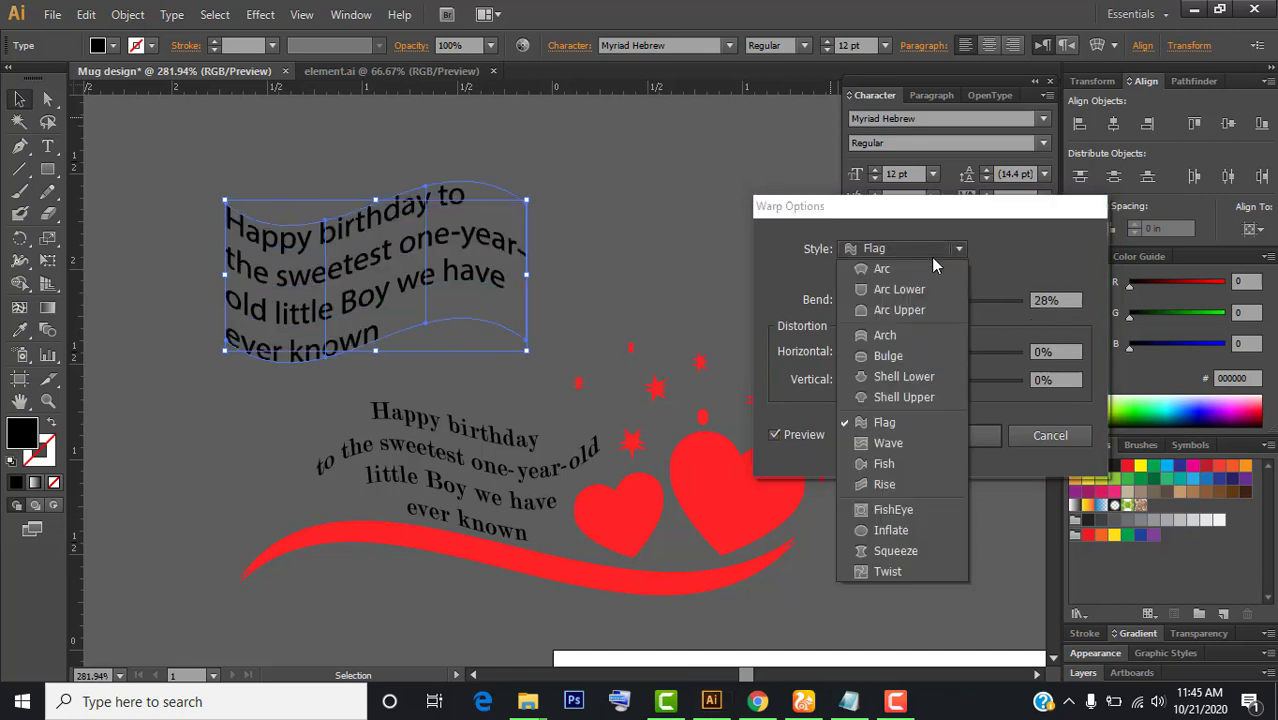
click(903, 424)
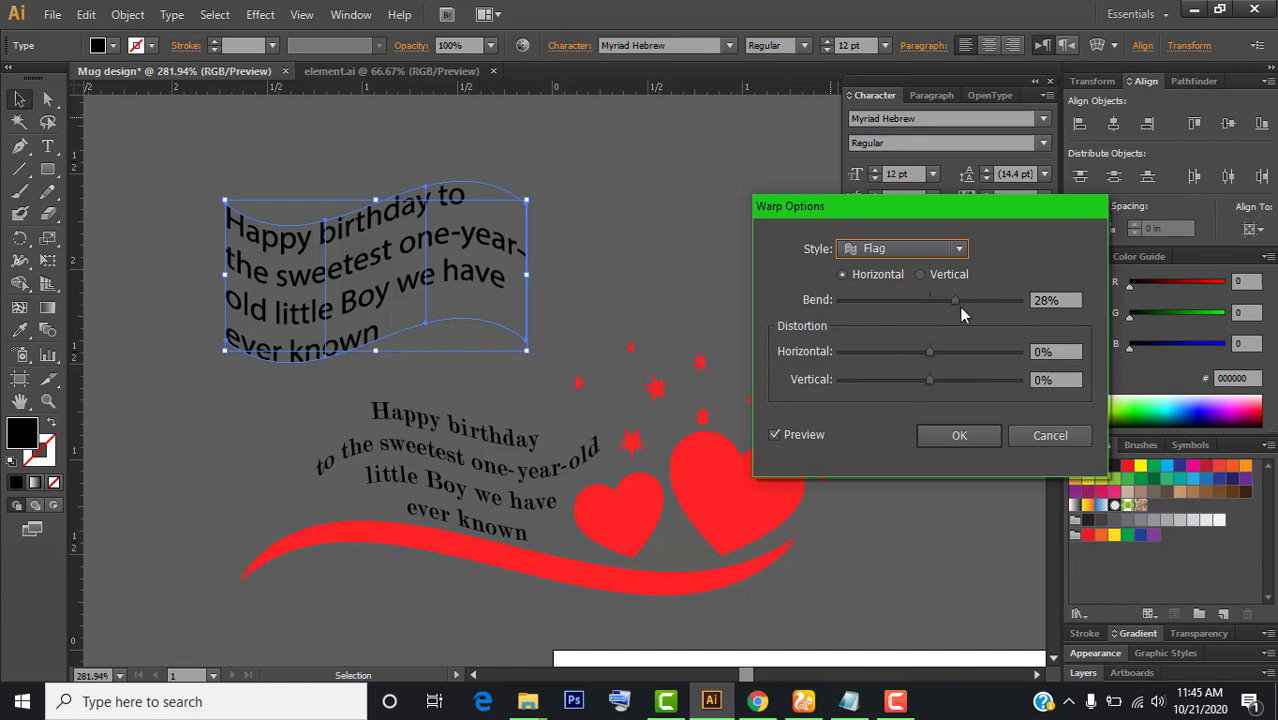
drag(953, 301, 895, 301)
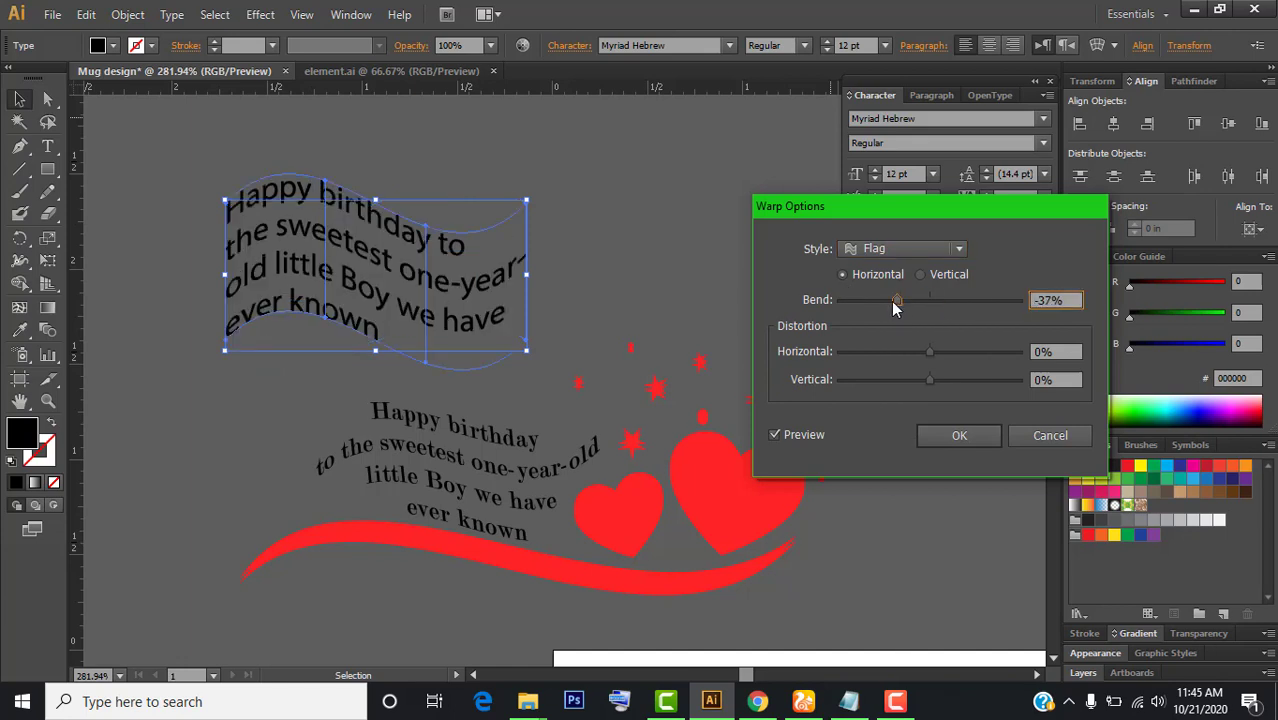
mouse_move(891, 301)
mouse_down()
mouse_move(952, 305)
mouse_move(858, 301)
mouse_up()
click(958, 435)
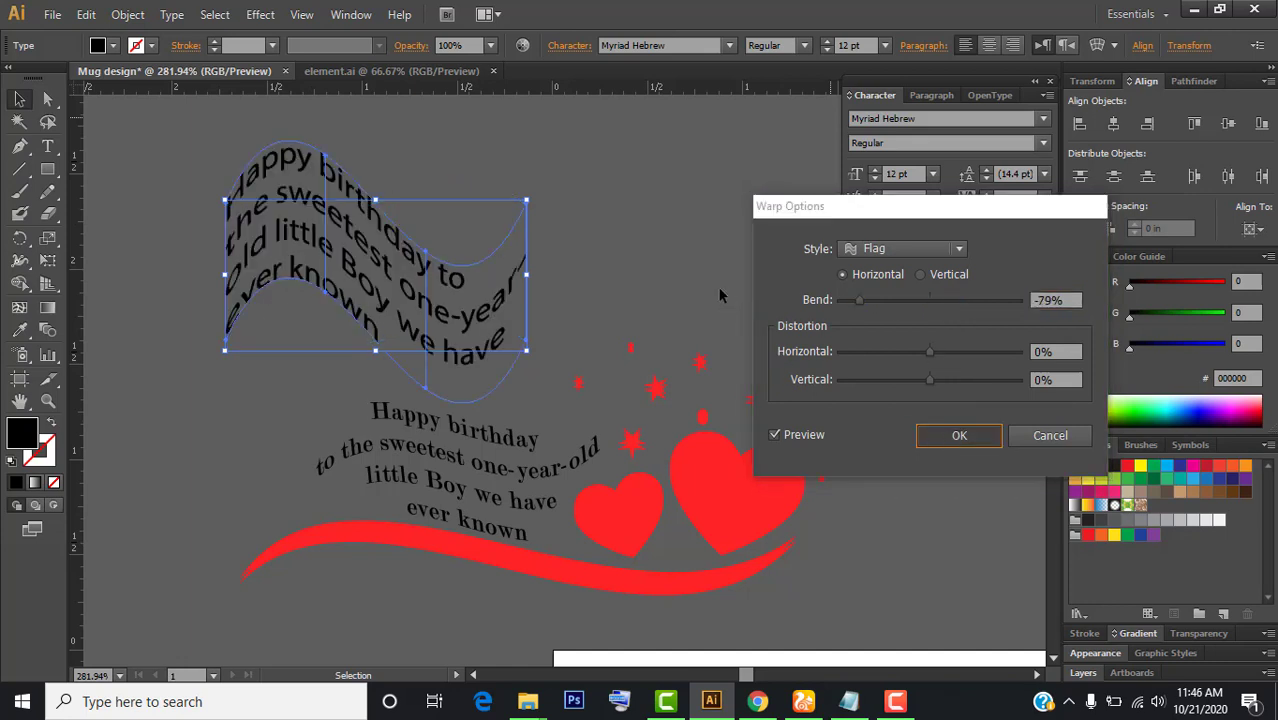
click(640, 268)
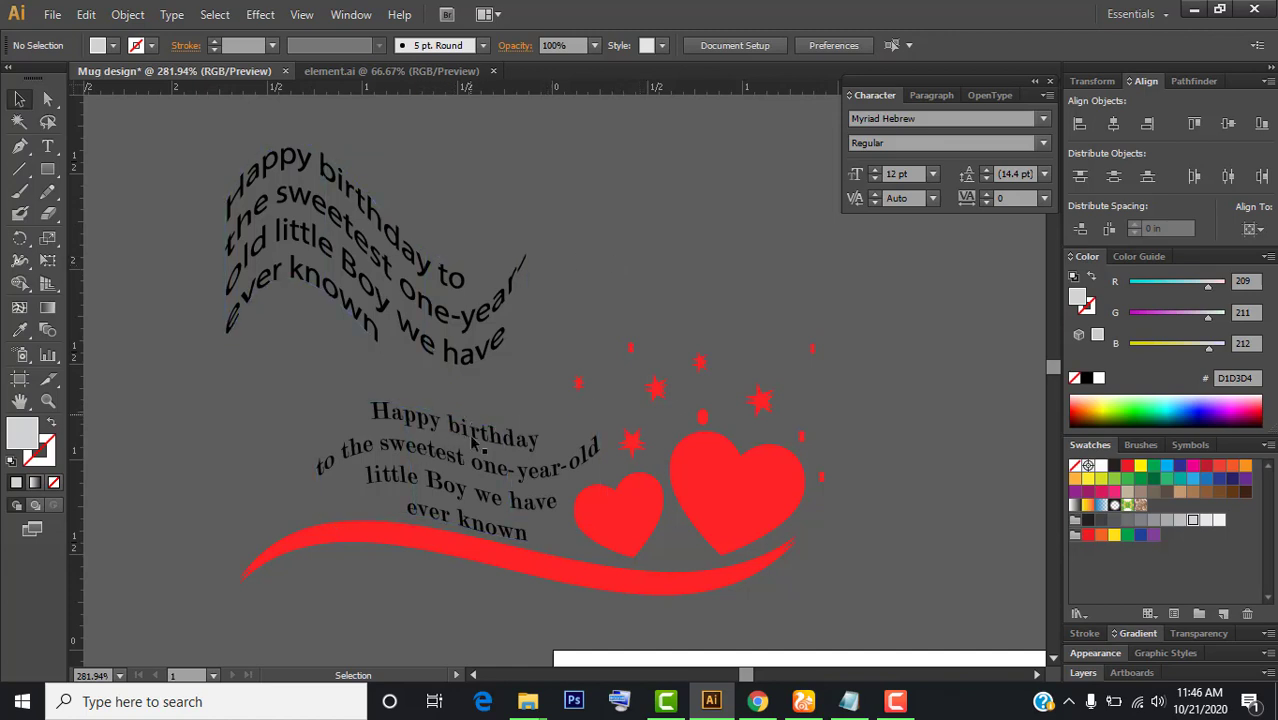
click(505, 295)
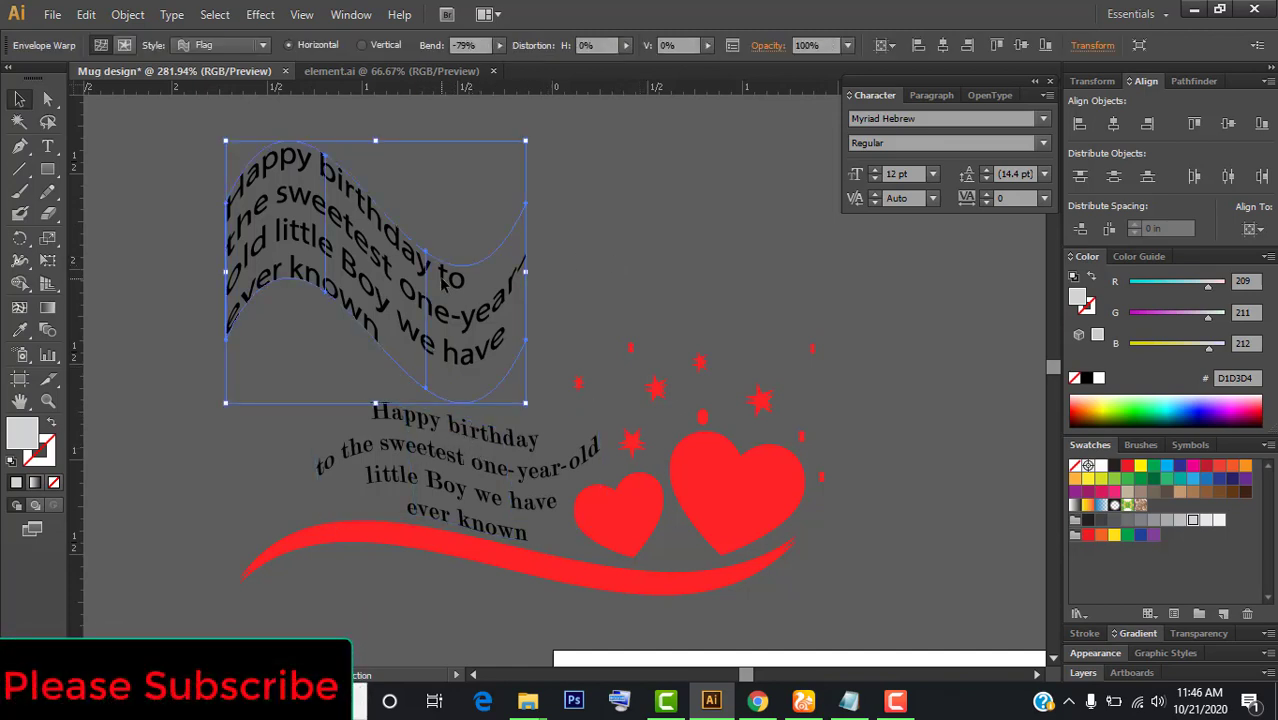
- Delete the warped text and scale the wave-hearts artwork down onto the artboard's left side
key(Delete)
key(ctrl+1)
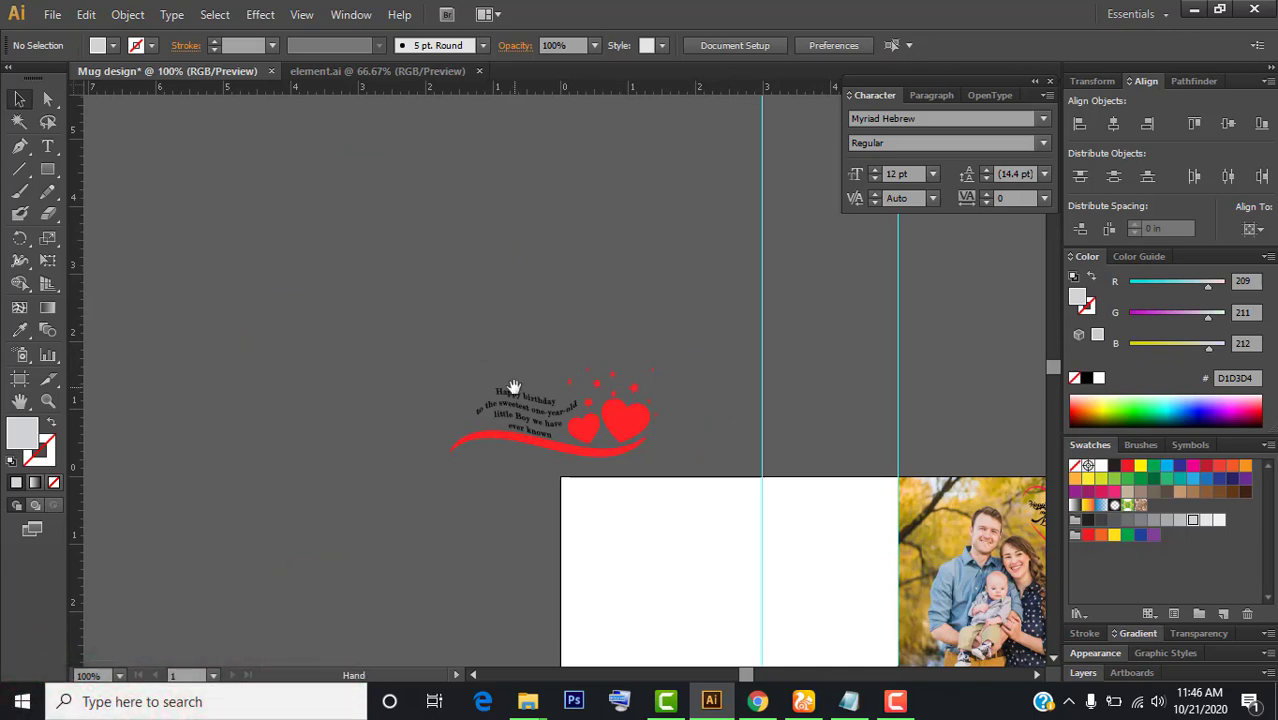
drag(513, 385, 463, 236)
drag(558, 244, 667, 405)
drag(705, 357, 694, 357)
- Vertically centre the wave-hearts artwork relative to the artboard
click(624, 257)
click(600, 395)
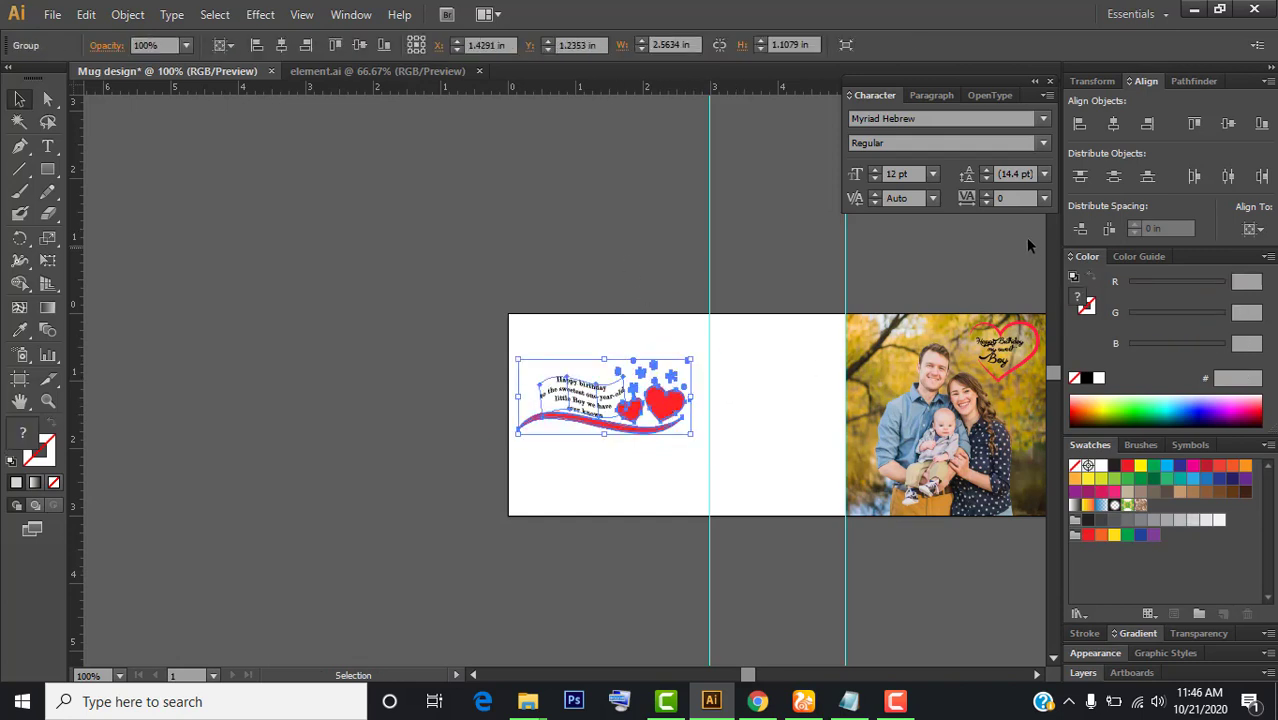
click(1254, 224)
click(1208, 294)
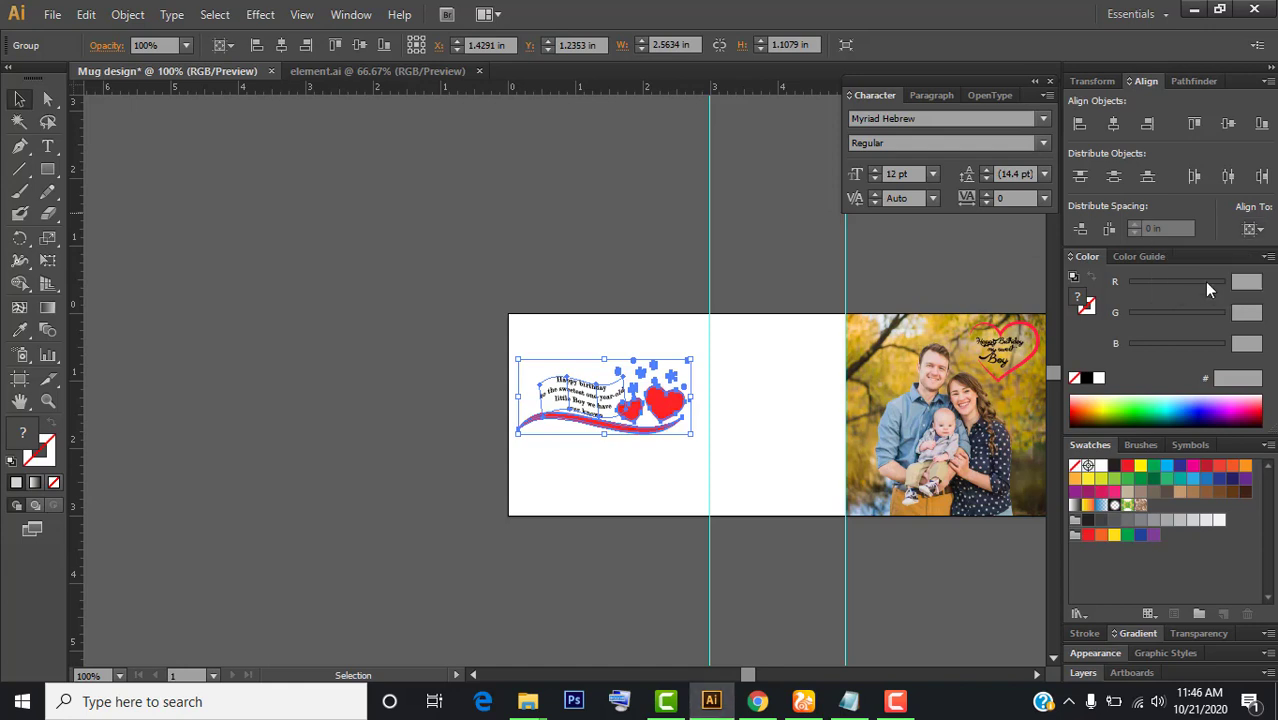
click(1228, 123)
click(600, 250)
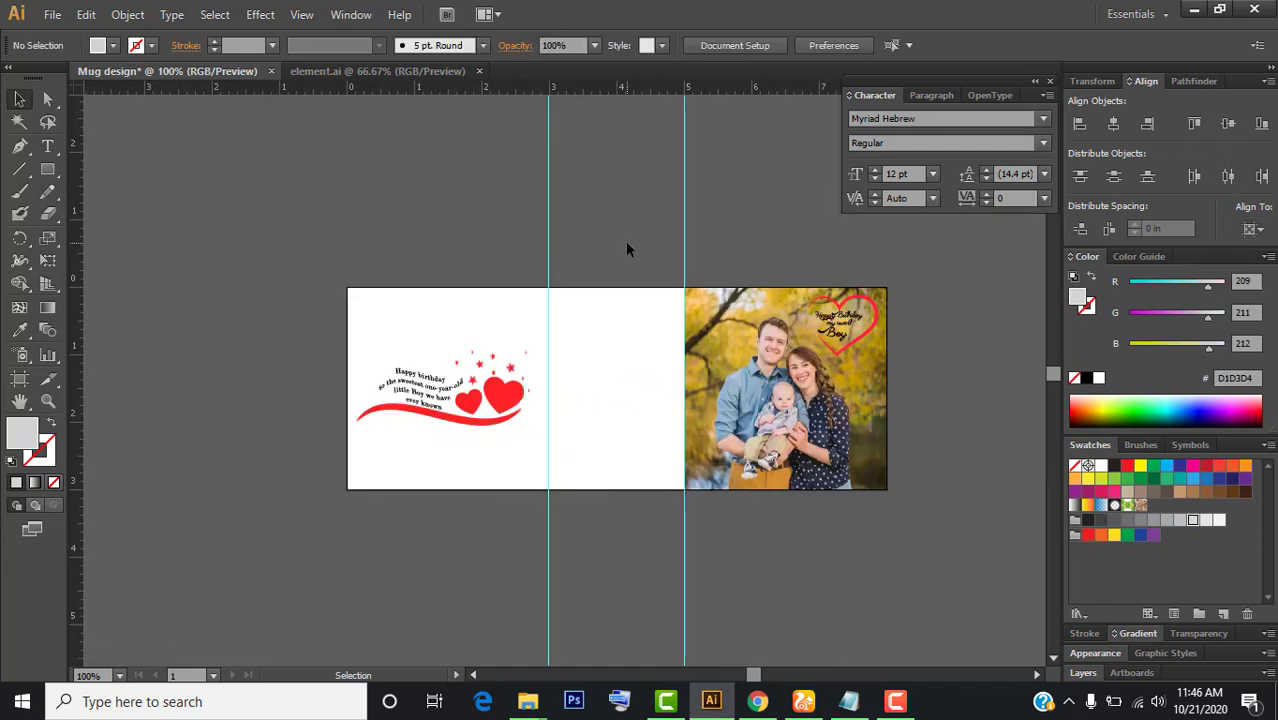